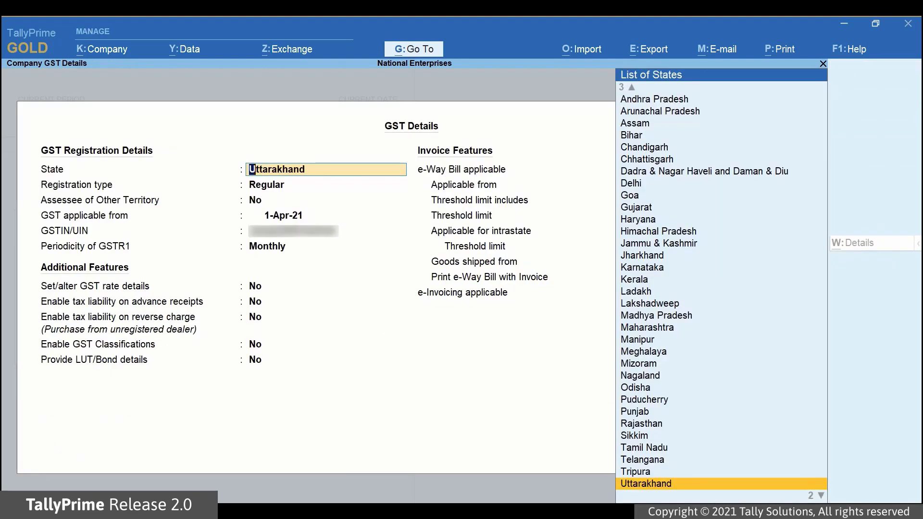
Keep e-Way Bill applicable set to Yes from 1-Apr-21 in the company's GST details
key("Return")
key("Return")
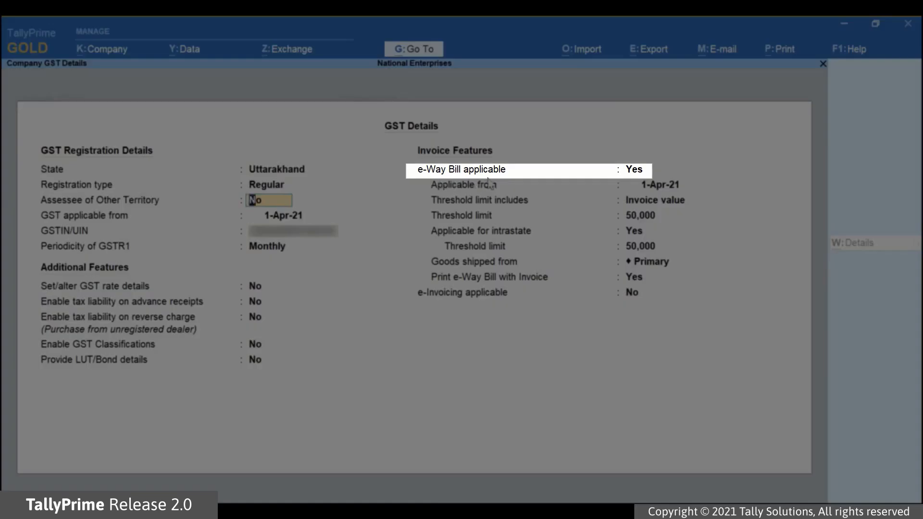
left_click(614, 176)
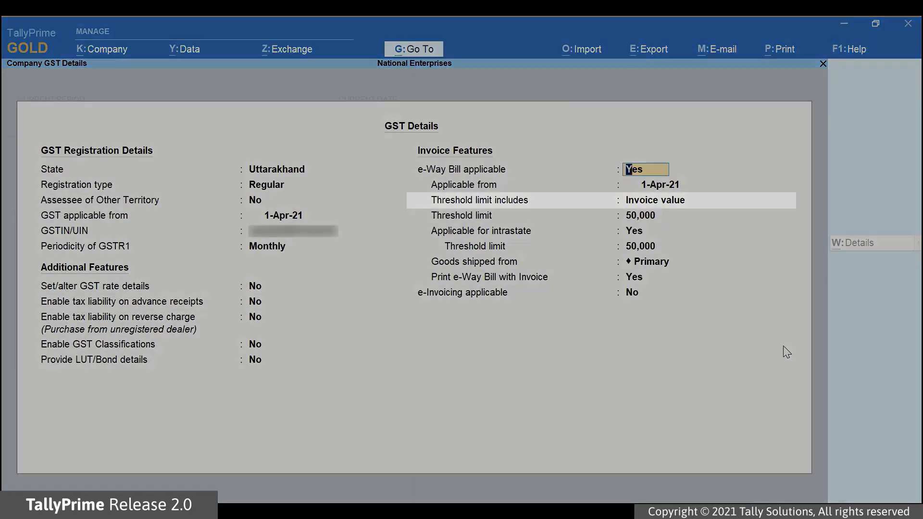
key("Return")
key("Return")
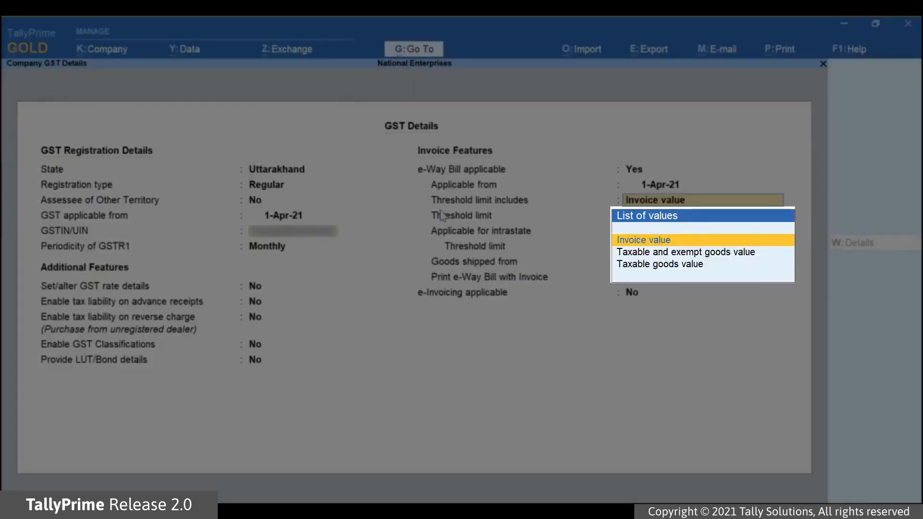
Review the options for what the e-Way Bill threshold limit includes and choose Invoice value
key("Down")
key("Down")
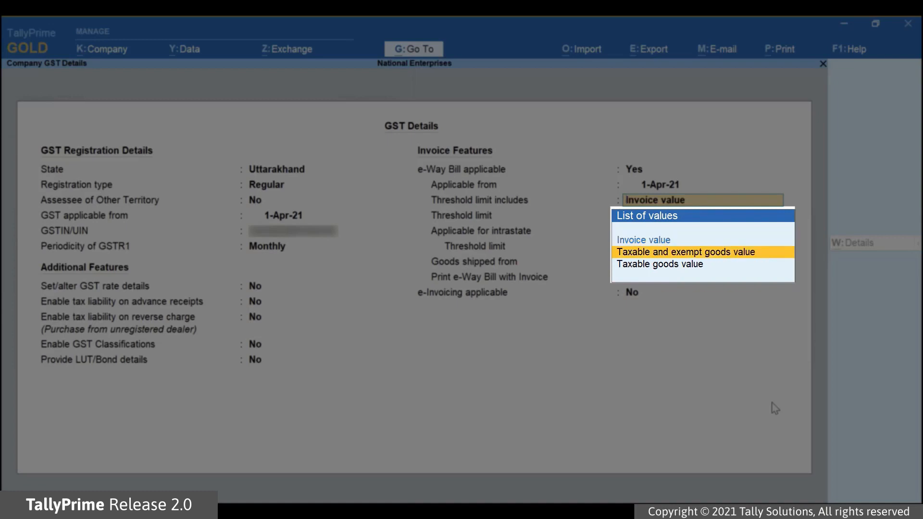
key("Up")
key("Up")
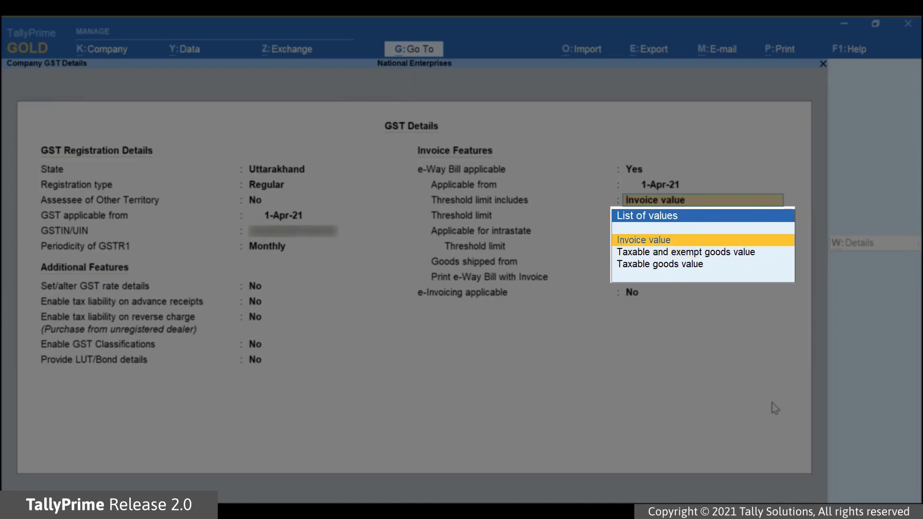
key("Return")
key("Return")
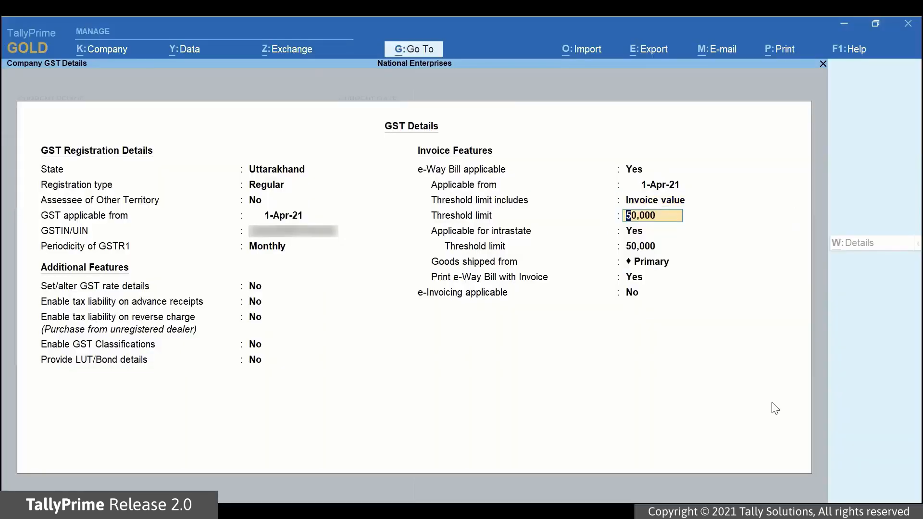
Accept the 50,000 threshold limits, Primary shipping address and e-Way Bill printing with invoice, then save the GST details and company features
key("Return")
key("Return")
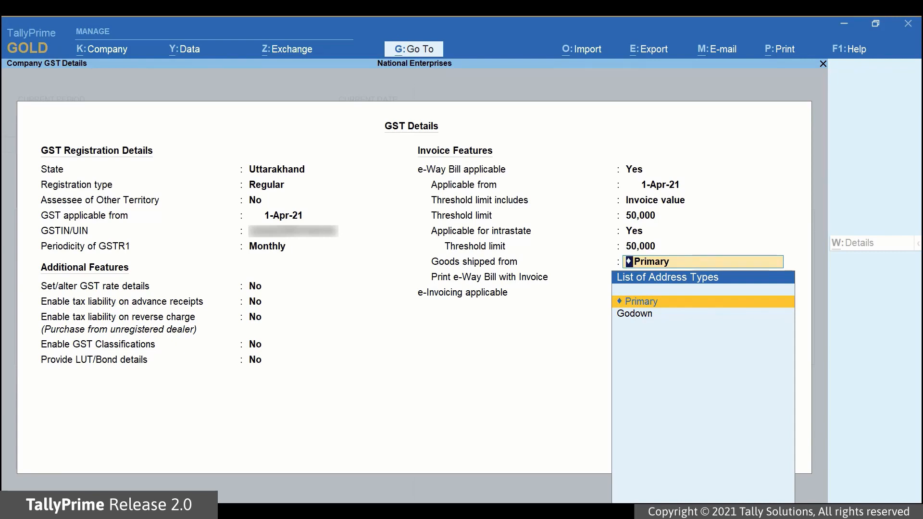
key("Return")
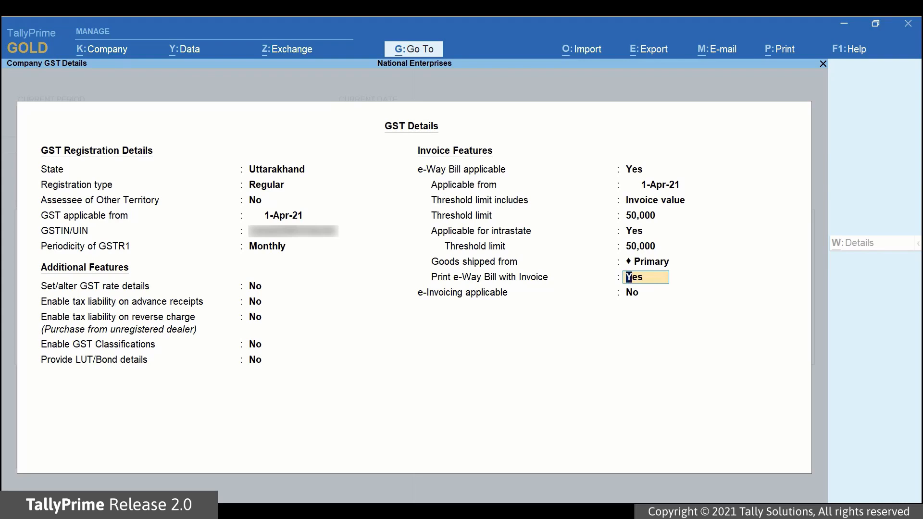
key("Return")
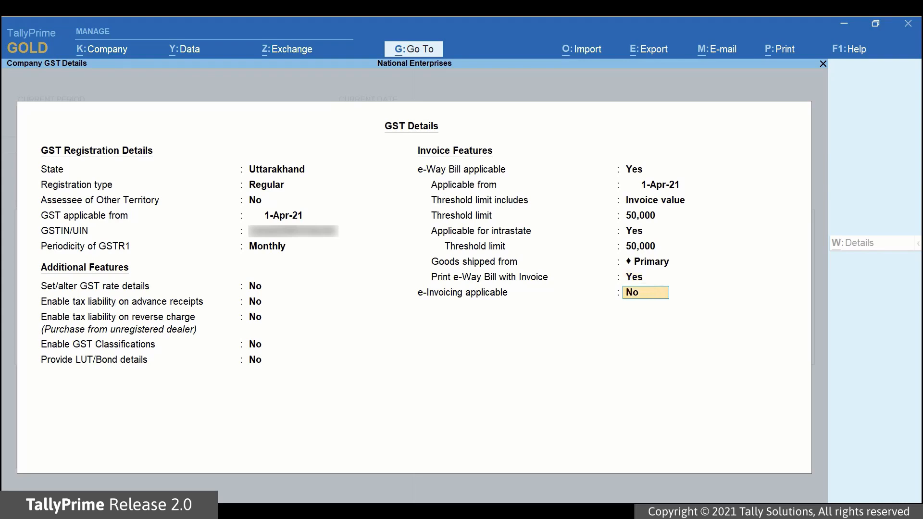
key("ctrl+a")
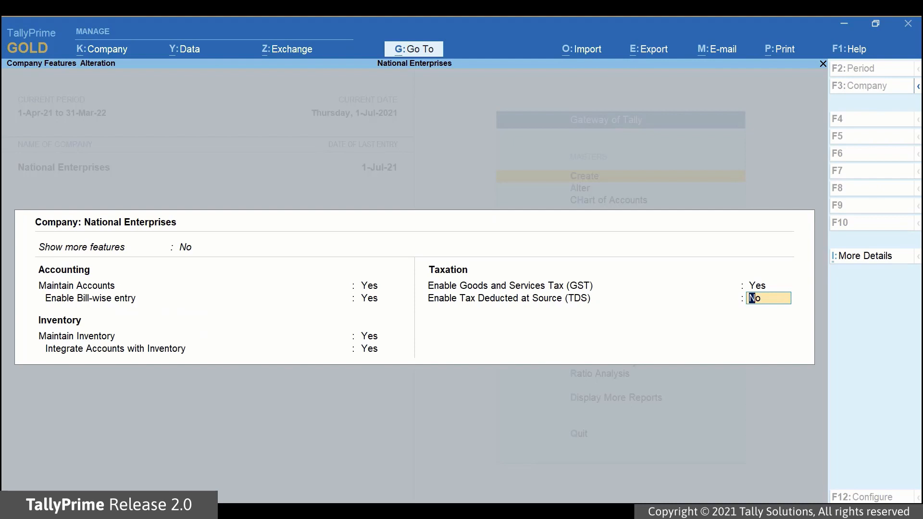
key("ctrl+a")
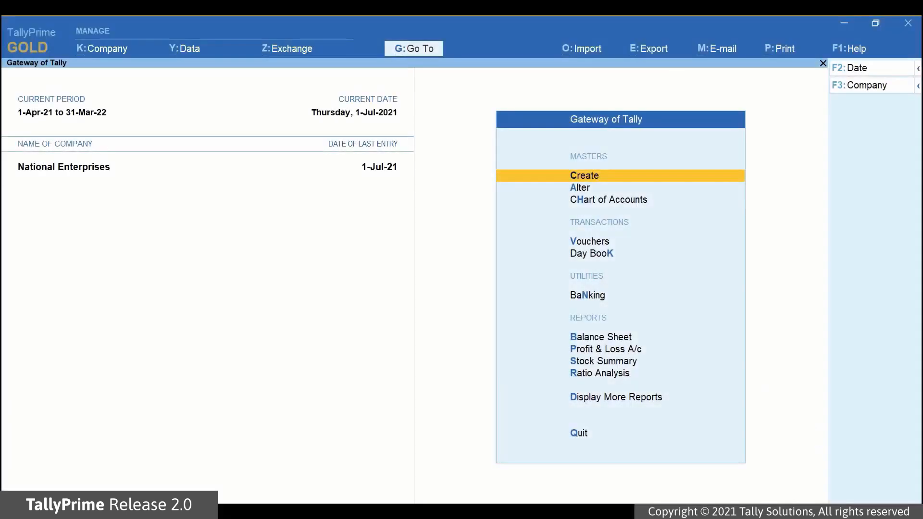
Start creating a new accounting voucher
left_click(412, 48)
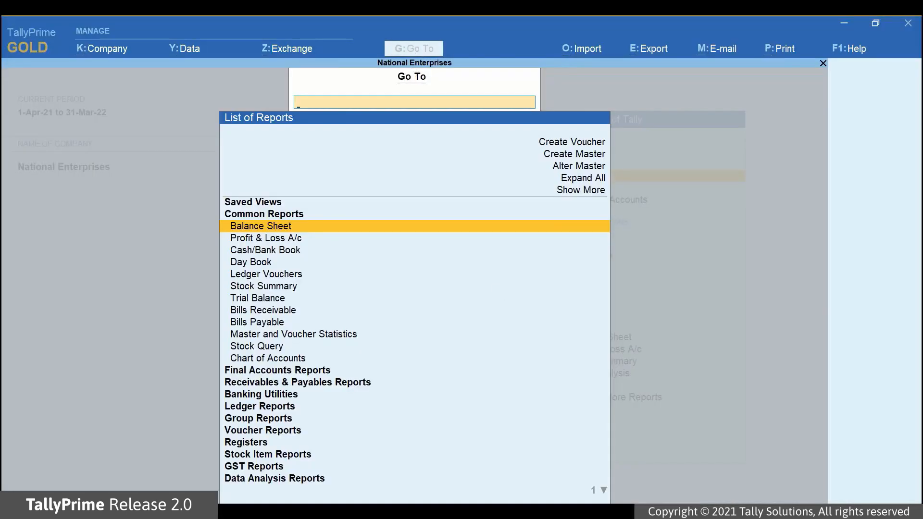
key("Up")
key("Up")
key("Up")
key("Up")
key("Up")
key("Up")
key("Up")
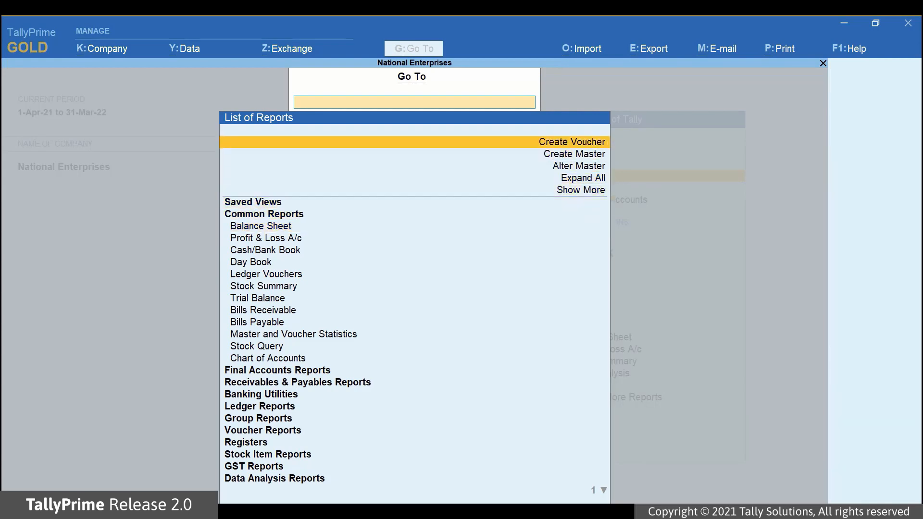
key("Return")
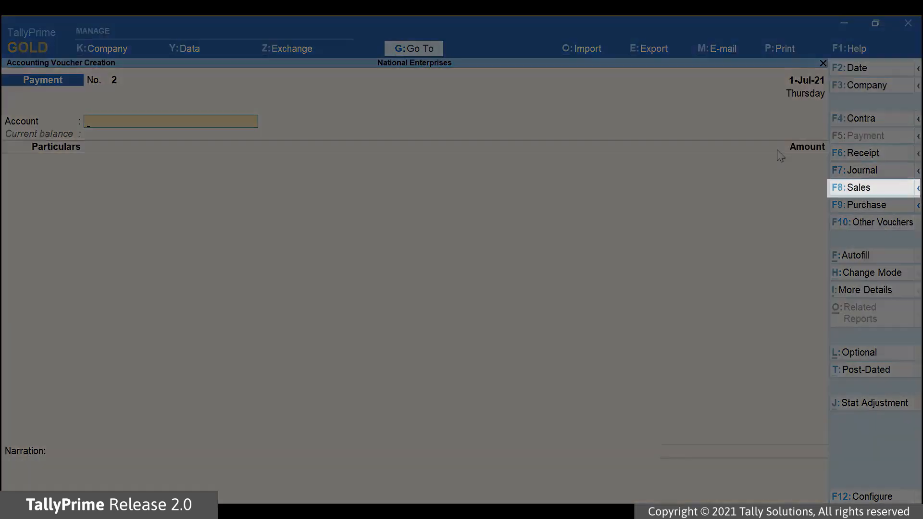
Change the voucher type to Sales and set its mode to Item Invoice
left_click(854, 188)
left_click(868, 273)
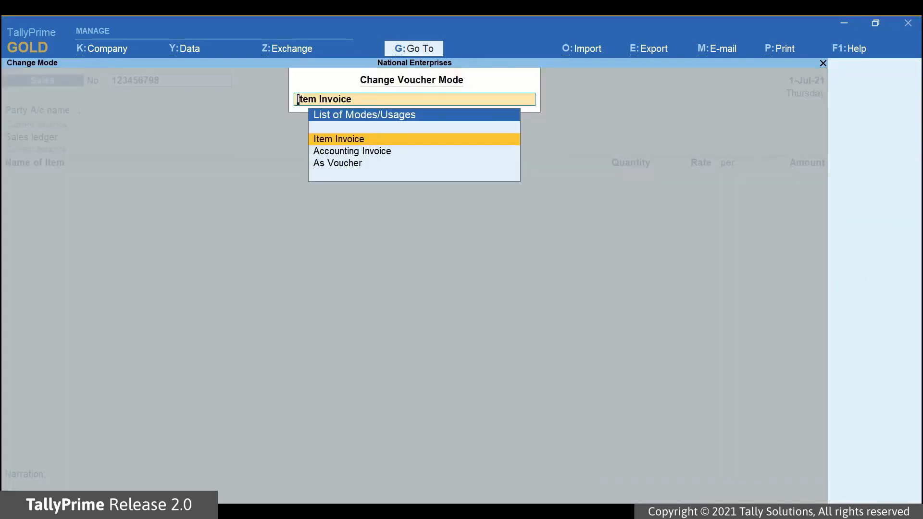
key("Return")
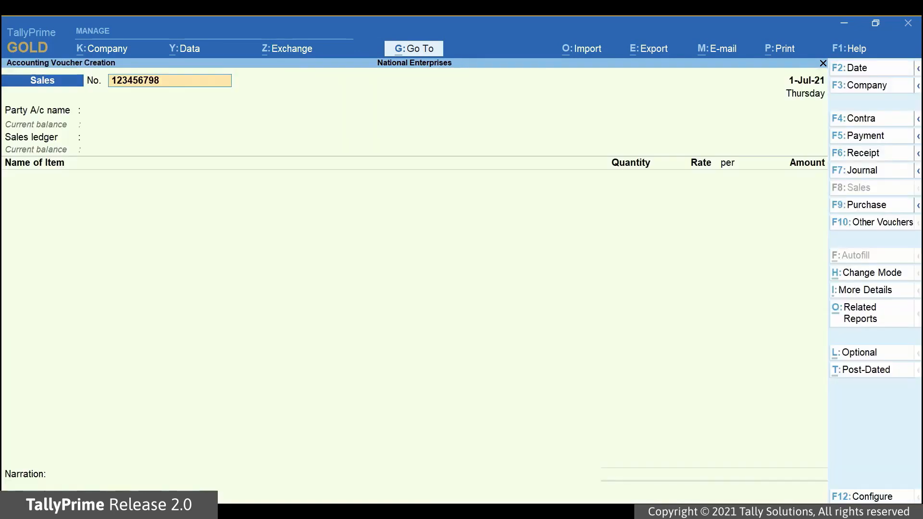
Keep the given voucher number and choose Ganeshji Enterprises as the party account
key("Return")
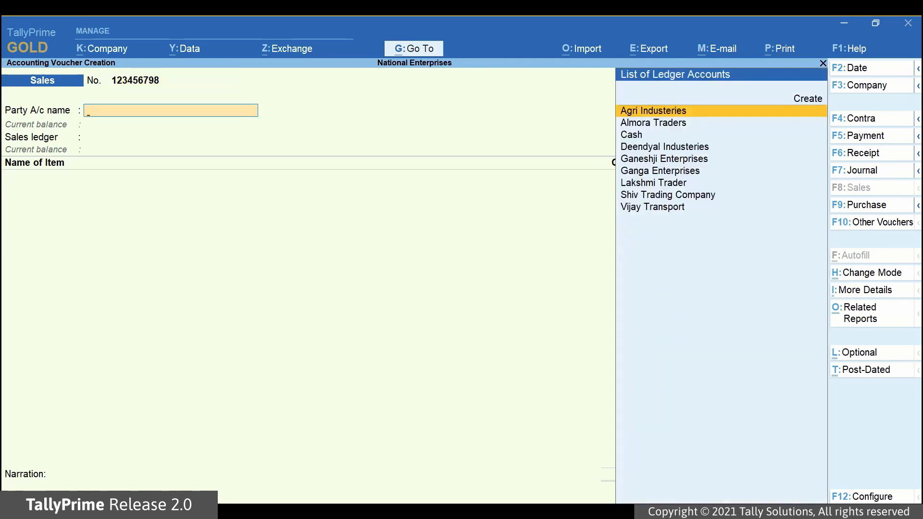
key("Down")
key("Down")
key("Down")
key("Down")
key("Return")
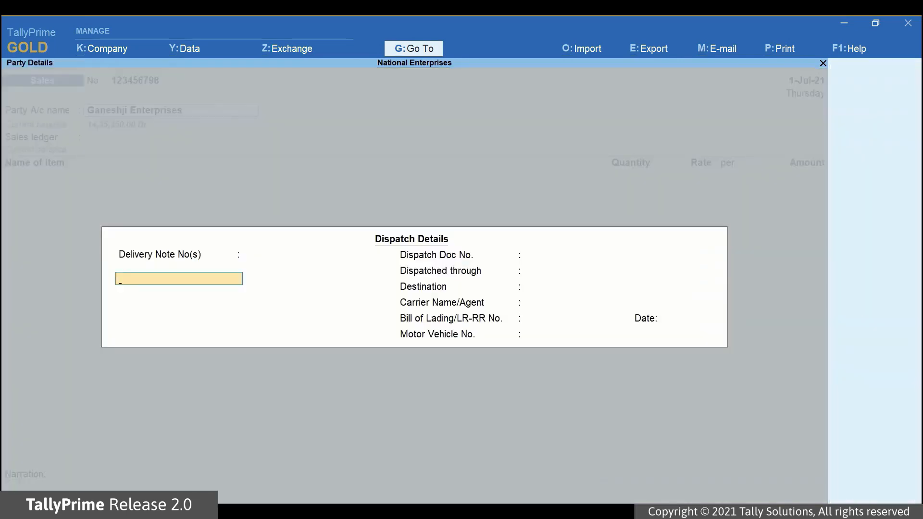
Enter delivery note 123 dated 1-Jul-21 and dispatch document number UK-4532 in the dispatch details
type("123")
key("Return")
key("Return")
key("Return")
type("UK-4532")
key("Return")
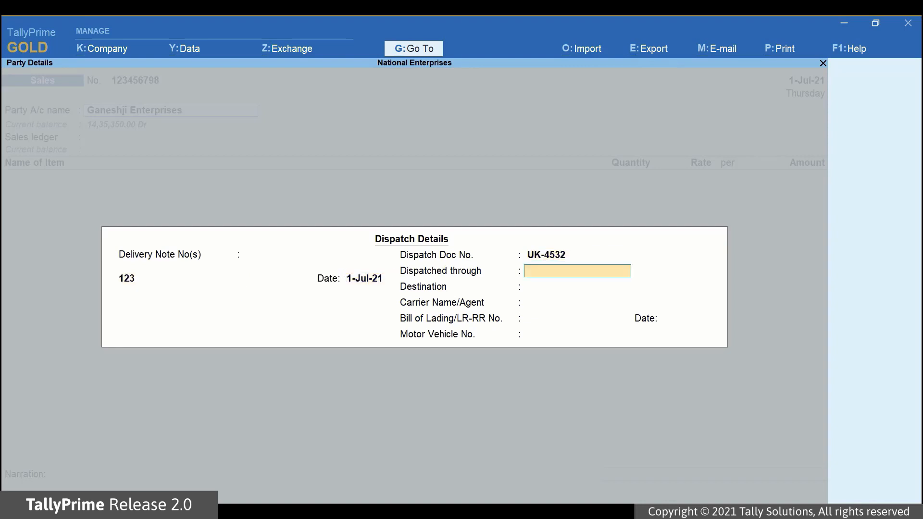
Set the dispatch method to Tempo and the destination to Bengaluru
type("Tempo")
key("Return")
type("Bengaluru")
key("Return")
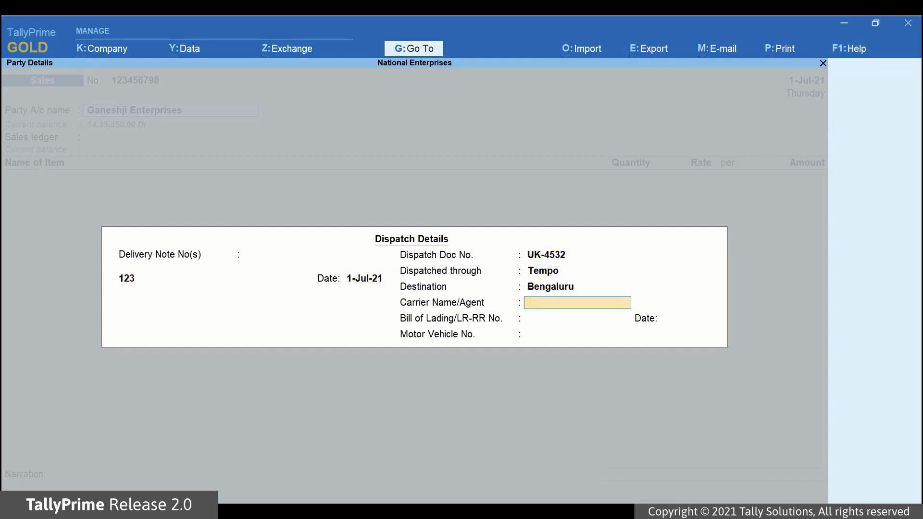
type("Vijay Transport")
key("Return")
key("Return")
key("Return")
type("KA05D3452")
key("Return")
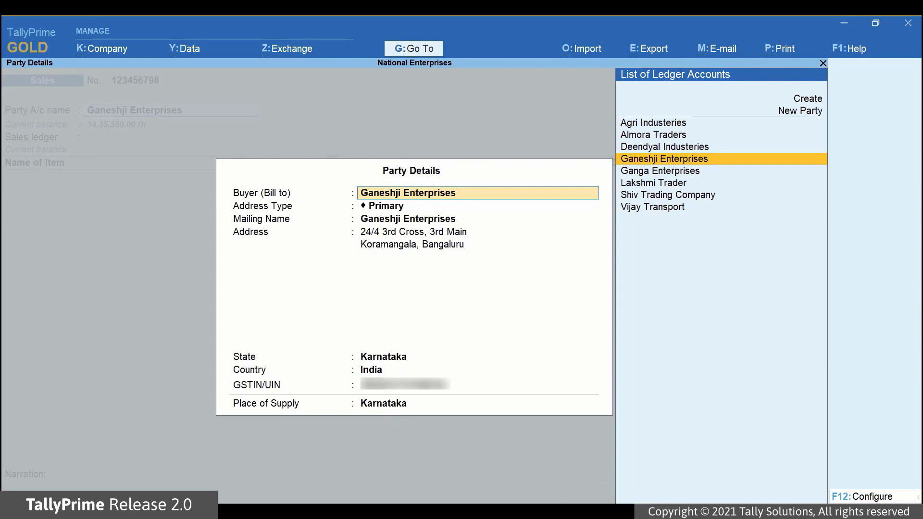
Accept the party details for Ganeshji Enterprises with the Primary address type and Karnataka as the place of supply
key("Return")
key("Return")
key("Return")
key("Return")
key("Return")
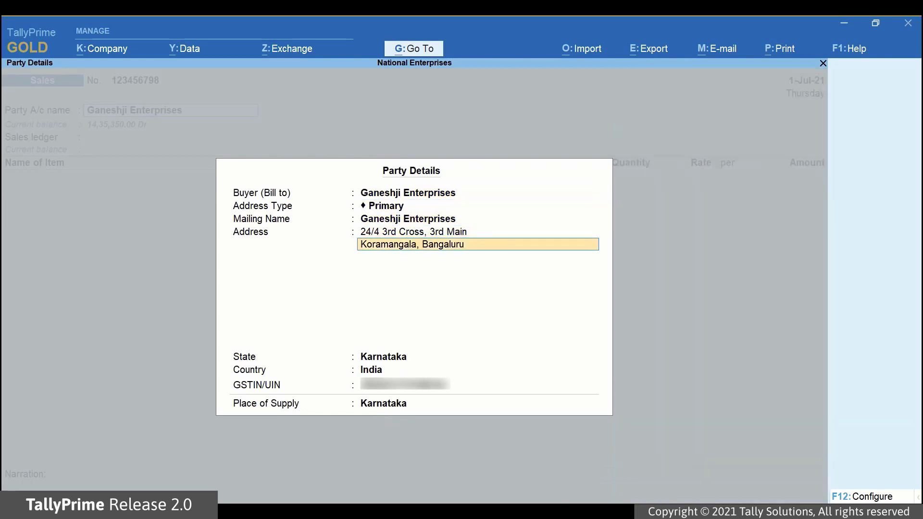
key("Return")
key("Return")
key("Return")
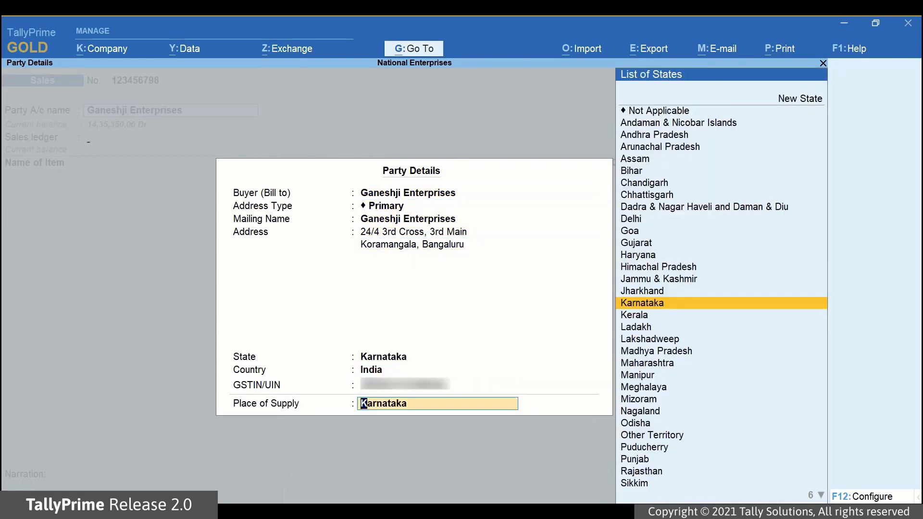
key("Return")
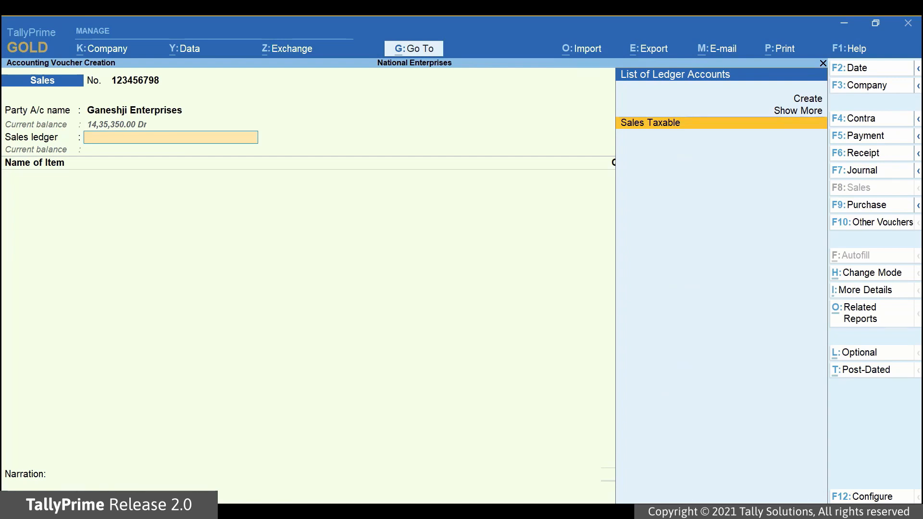
Select the Sales Taxable ledger and add the stock item Synthetic Polyester Yarn (Bright)
key("Return")
type("Sy")
key("Down")
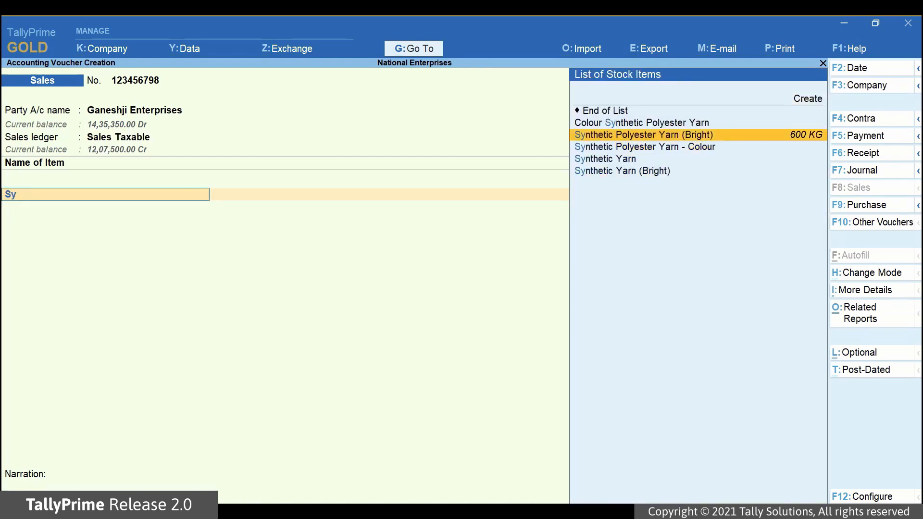
key("Return")
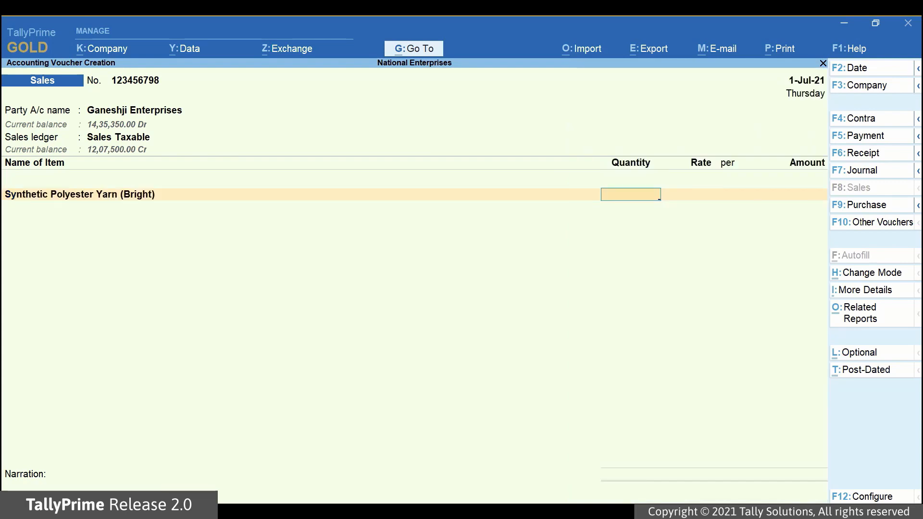
Set the yarn's quantity to 300 KG, accept the rate of 175.00 per KG, and end the item list
type("300")
key("Return")
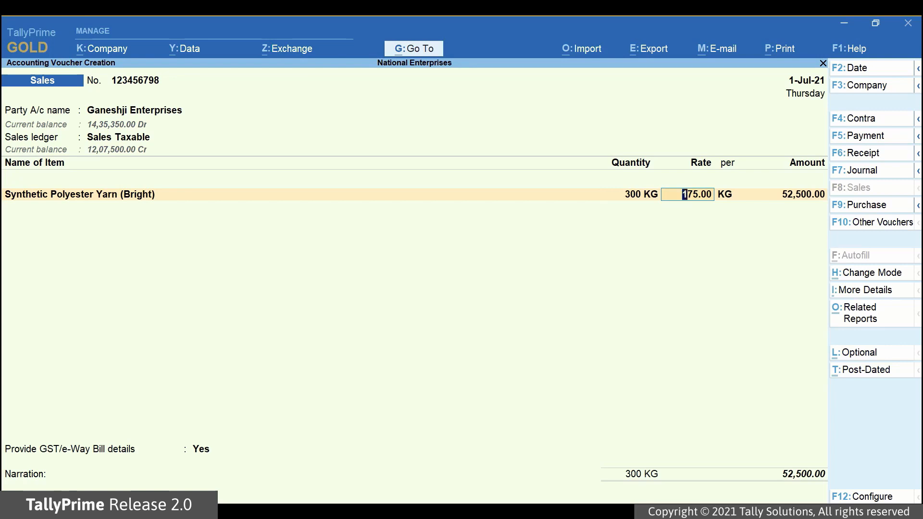
key("Return")
key("Return")
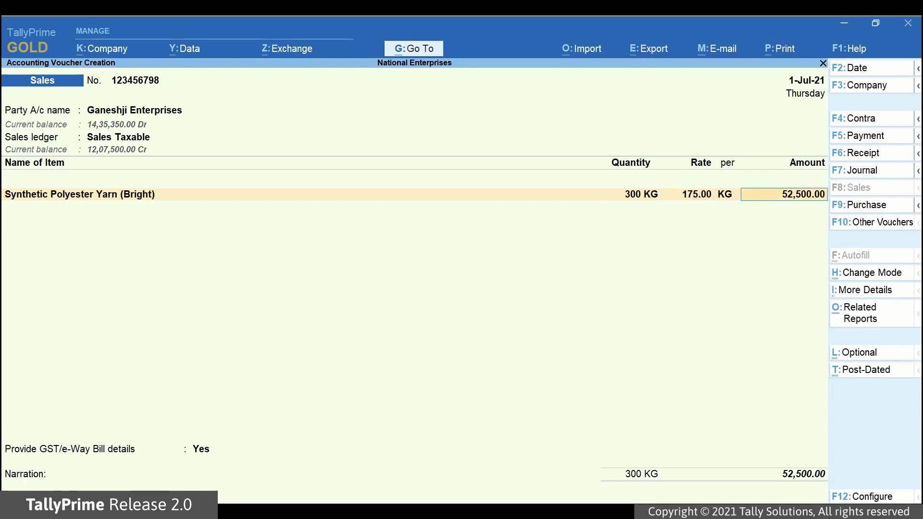
key("Return")
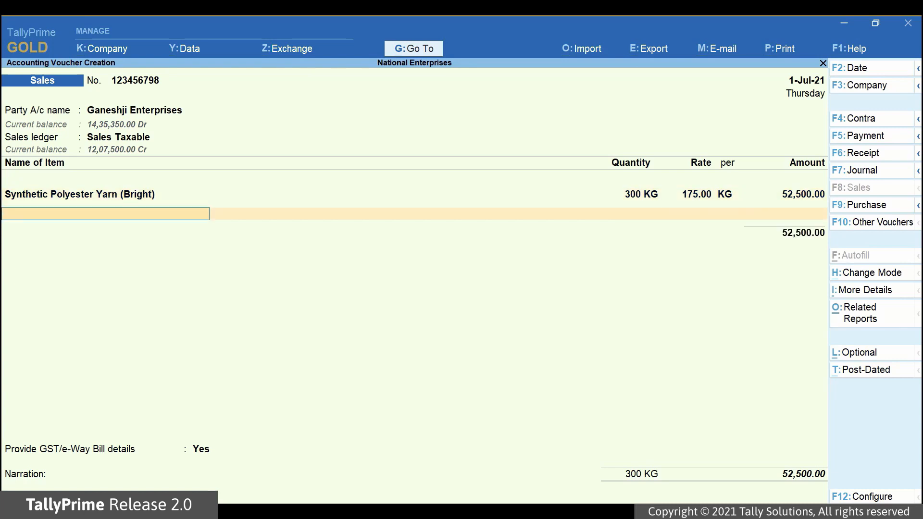
key("Return")
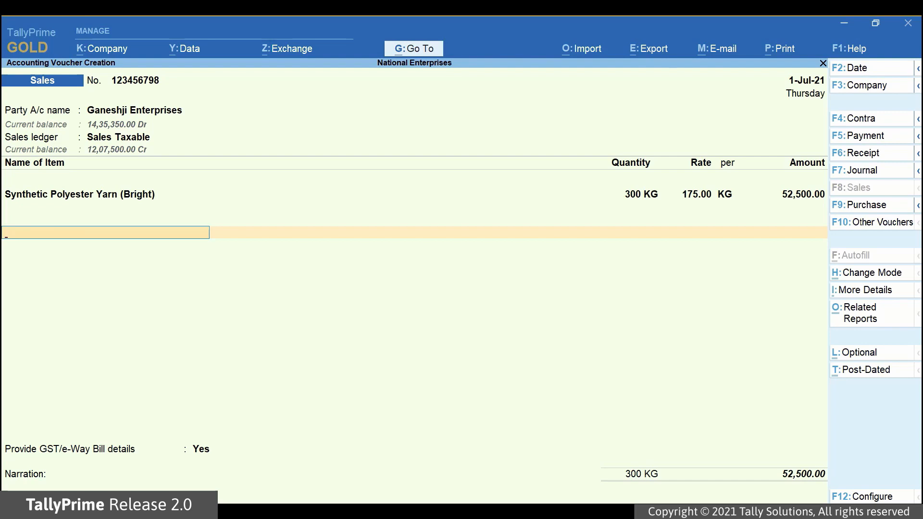
Add the IGST ledger with its calculated amount to the invoice and end the ledger list
type("Igs")
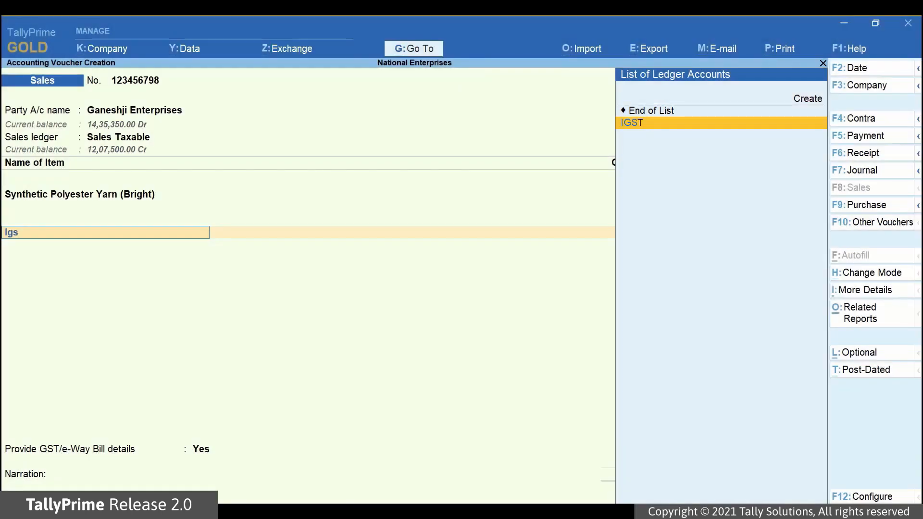
key("Return")
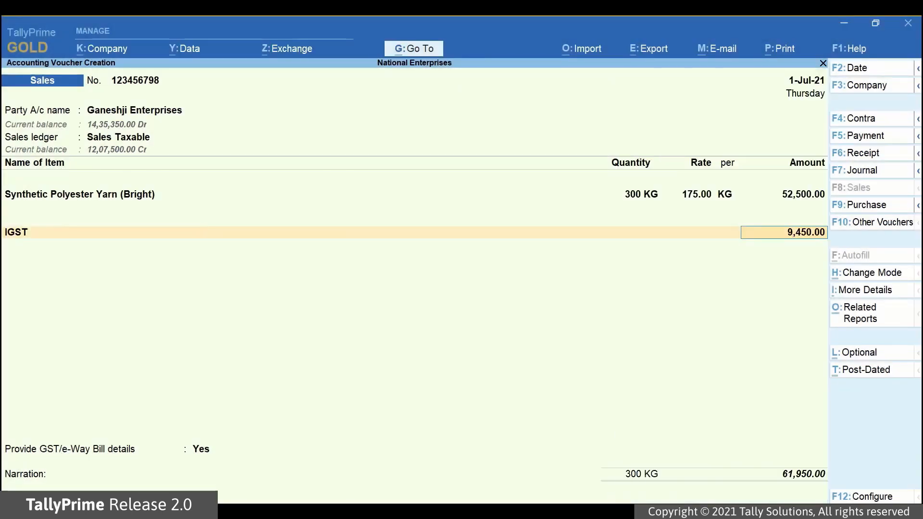
key("Return")
key("Return")
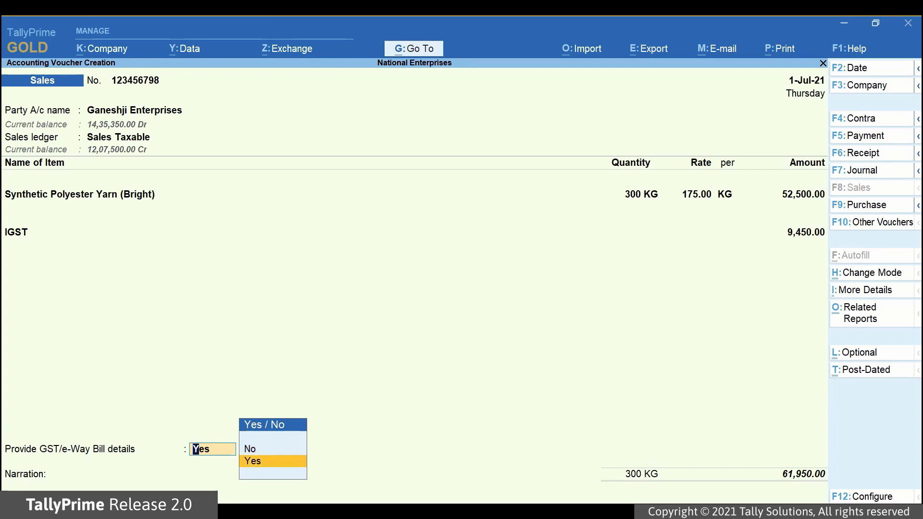
Provide e-Way Bill details with dispatch from Dehradun, ship to Bangalore, distance 2481 km, and Vijay Transport as transporter
key("Return")
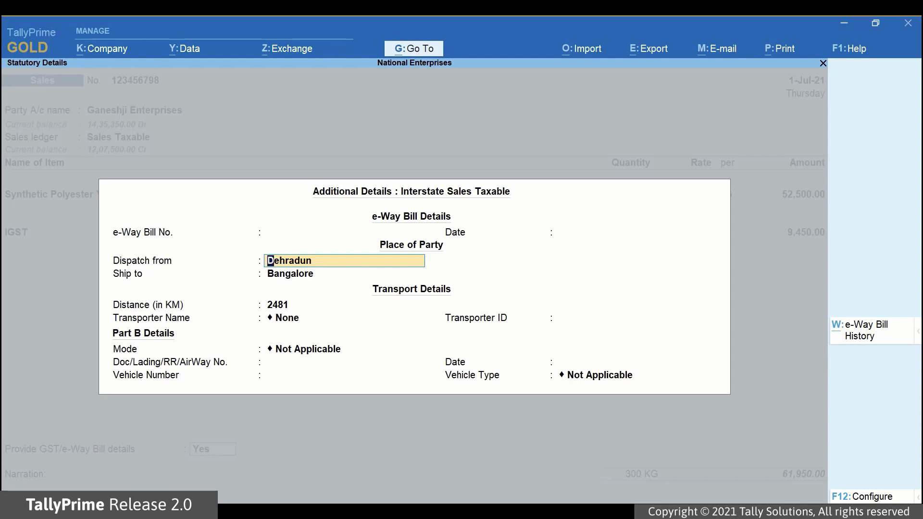
key("Return")
key("Return")
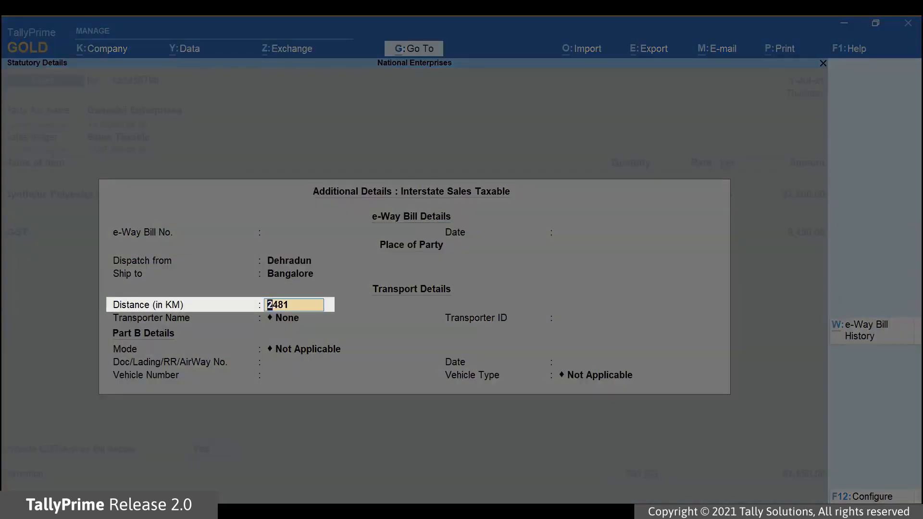
type("248")
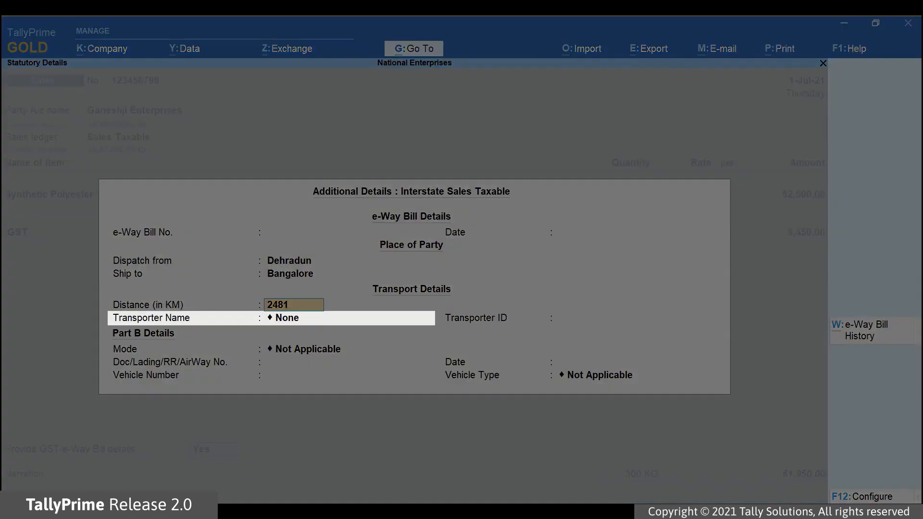
key("Return")
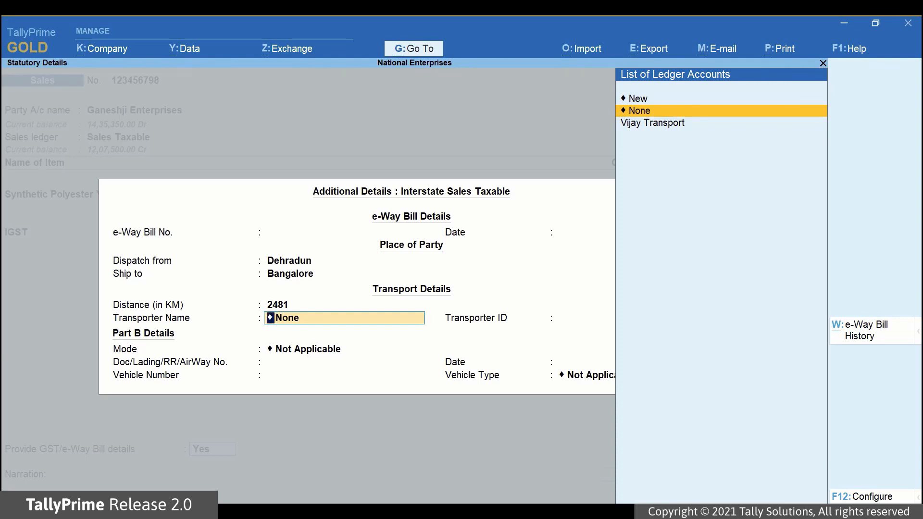
key("Down")
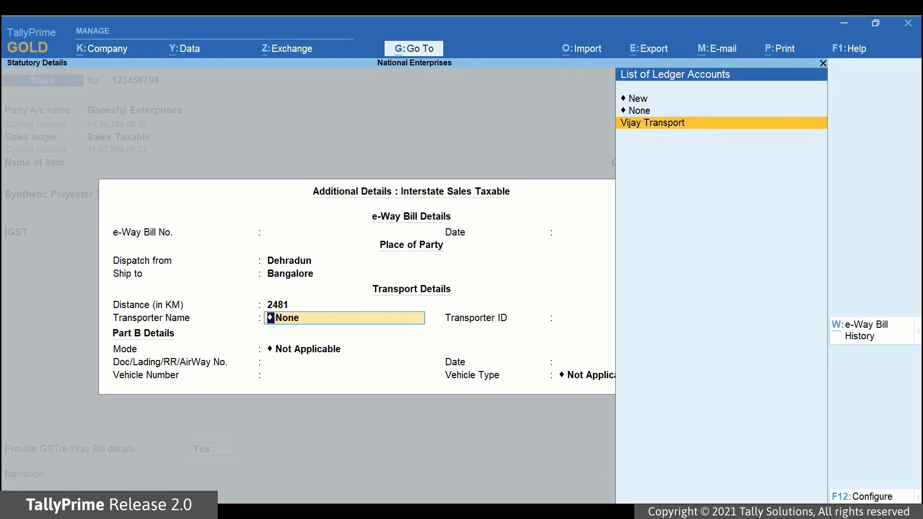
key("Return")
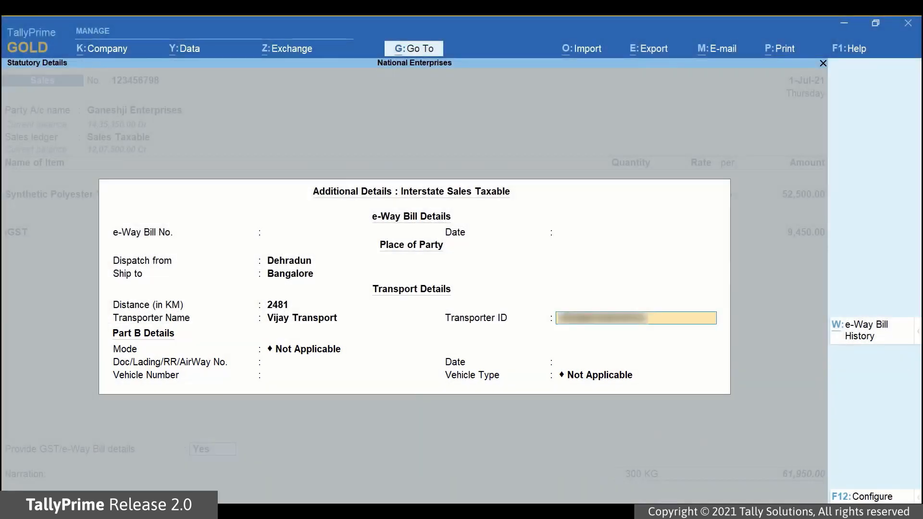
key("Return")
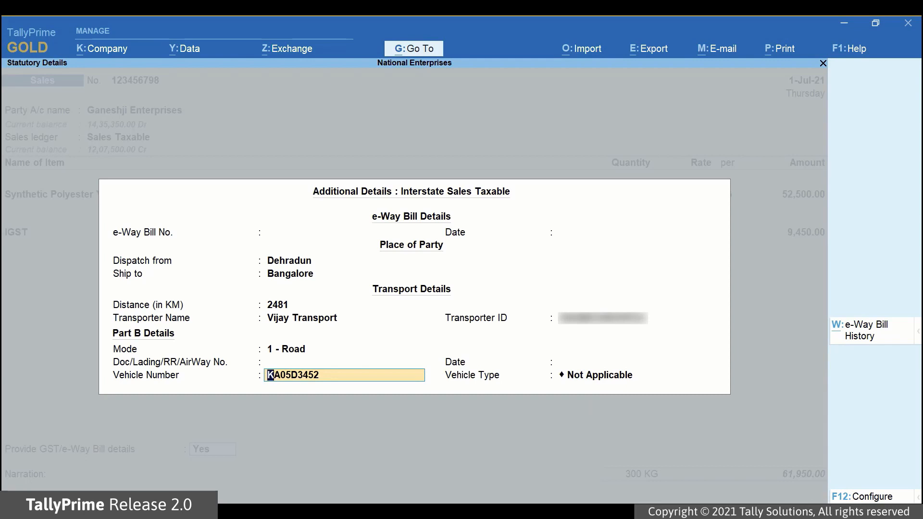
key("Return")
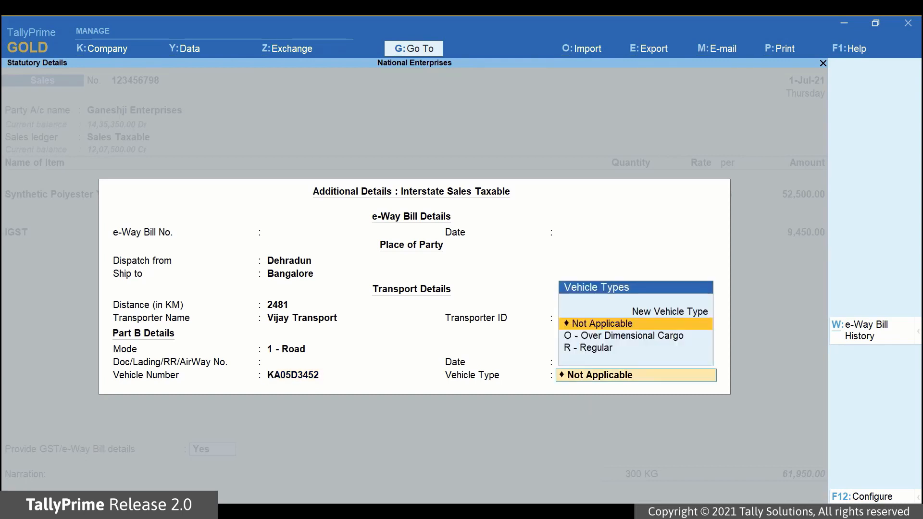
key("Down")
key("Down")
key("Return")
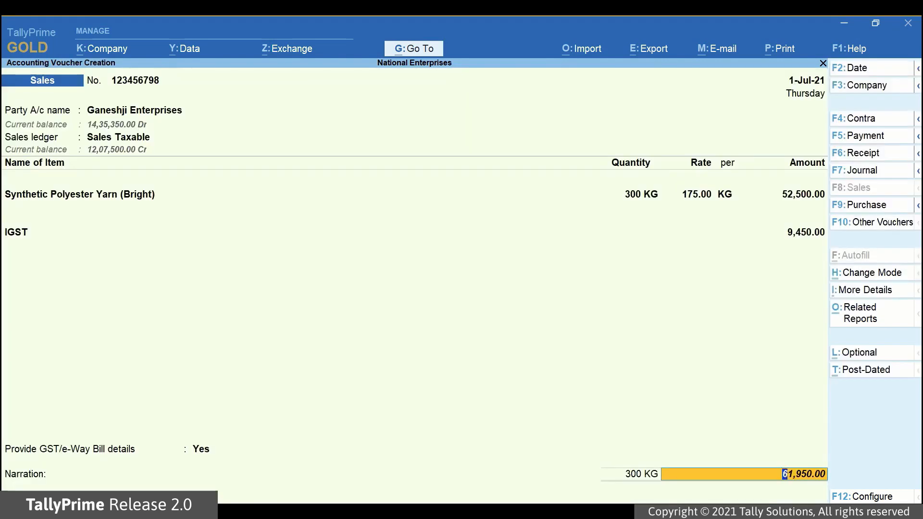
Save the sales invoice with a blank narration and agree to send the voucher details for e-Way Bill generation
key("Return")
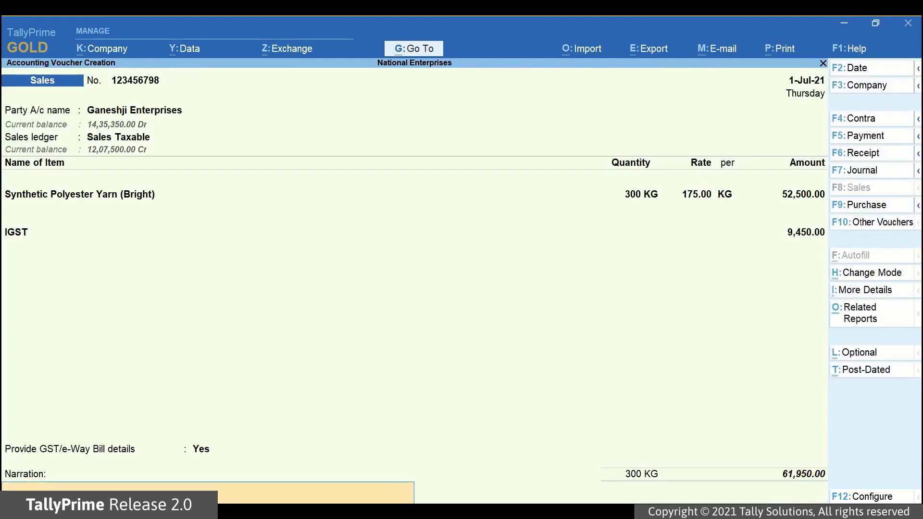
key("ctrl")
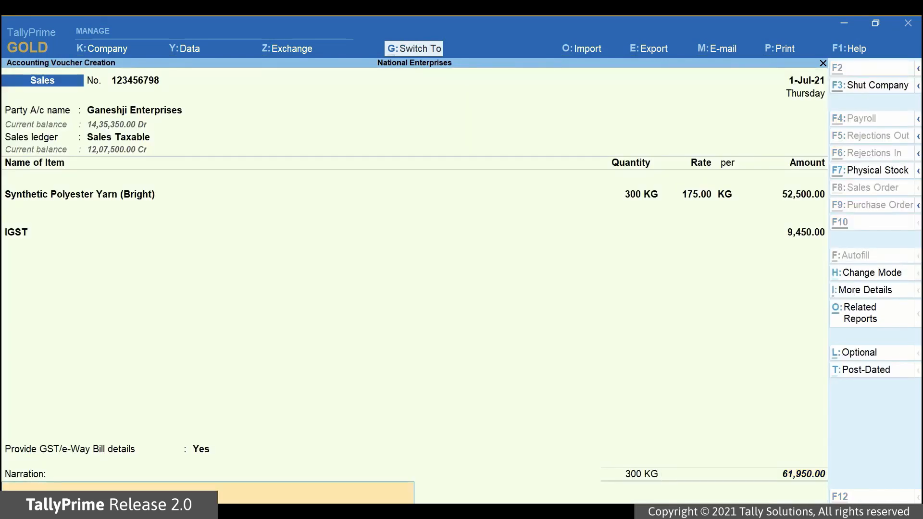
key("ctrl+a")
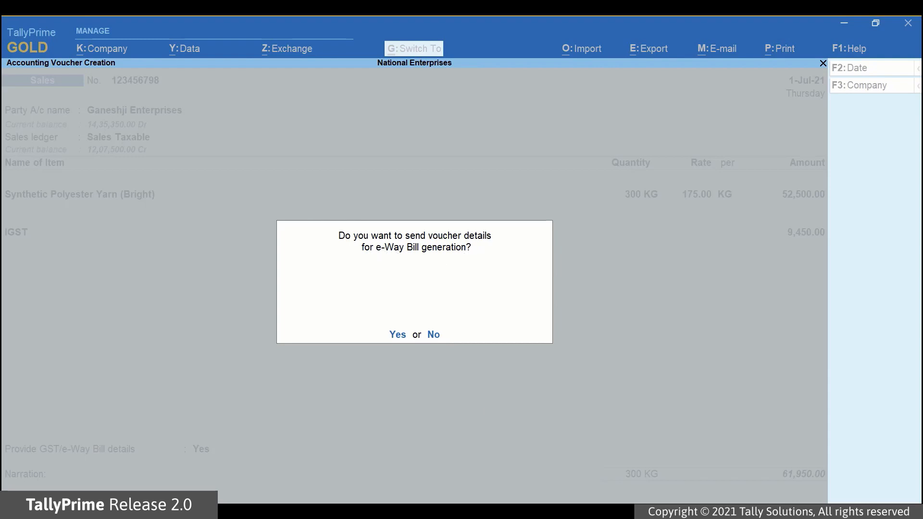
key("y")
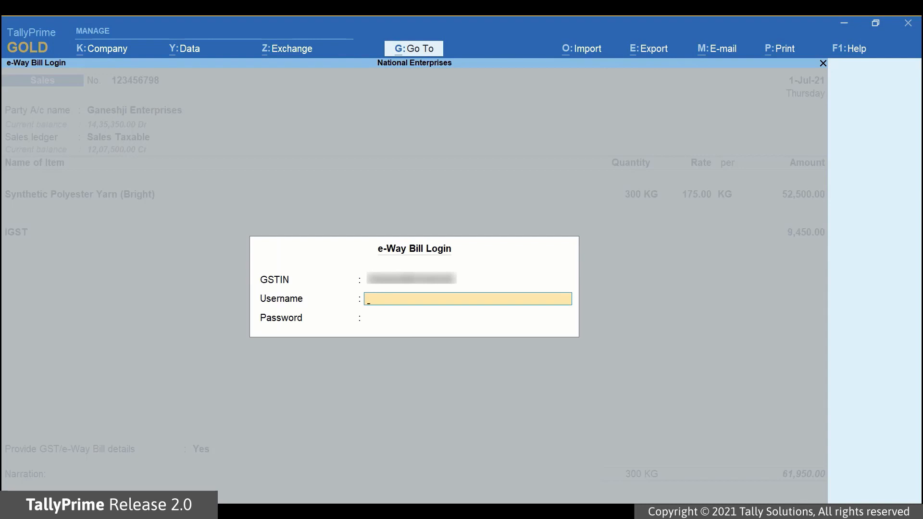
Log in for e-Way Bill generation with the account username and password, and dismiss the resulting information message
type("****************")
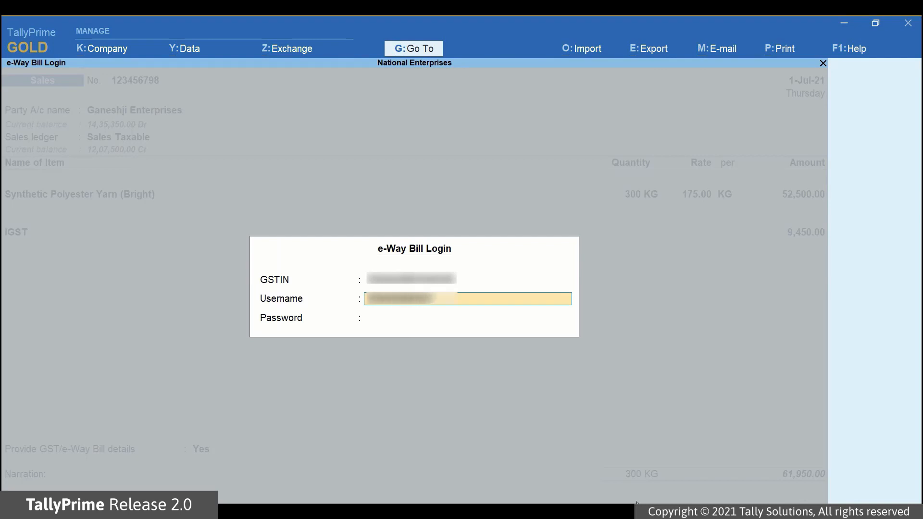
key("Return")
type("********")
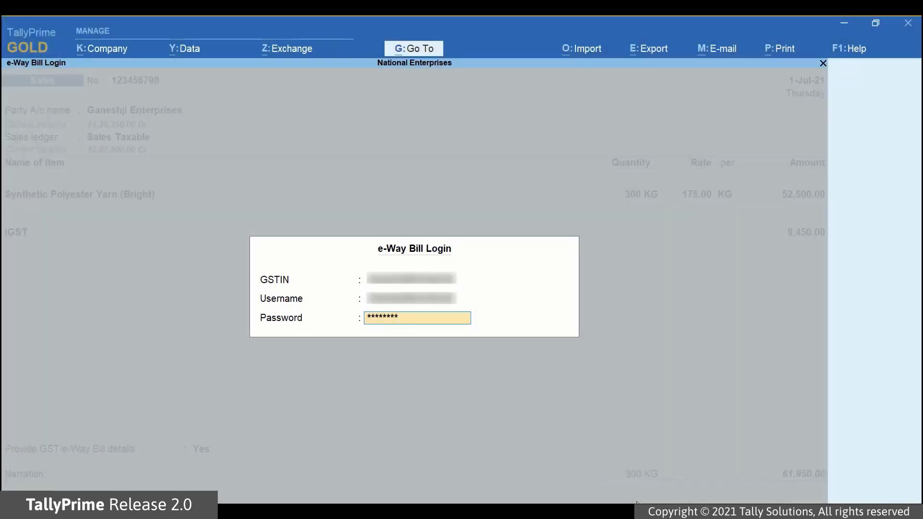
key("Return")
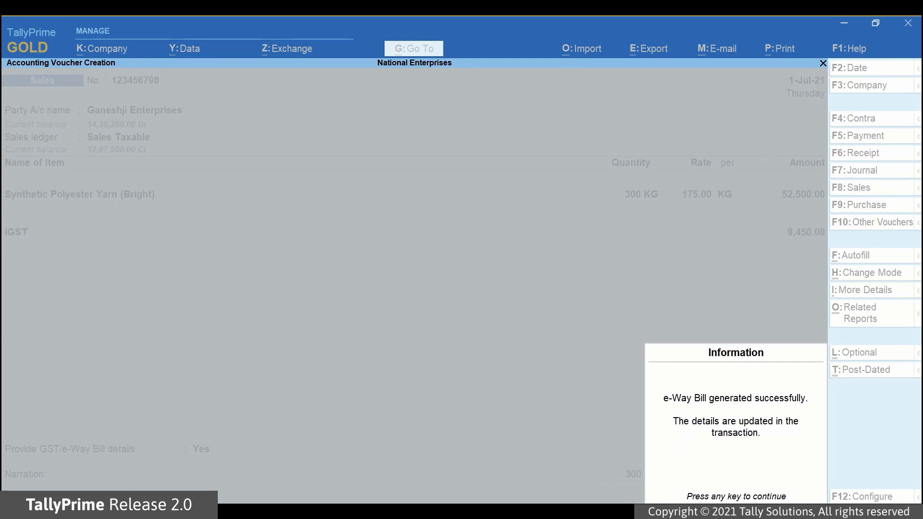
key("Return")
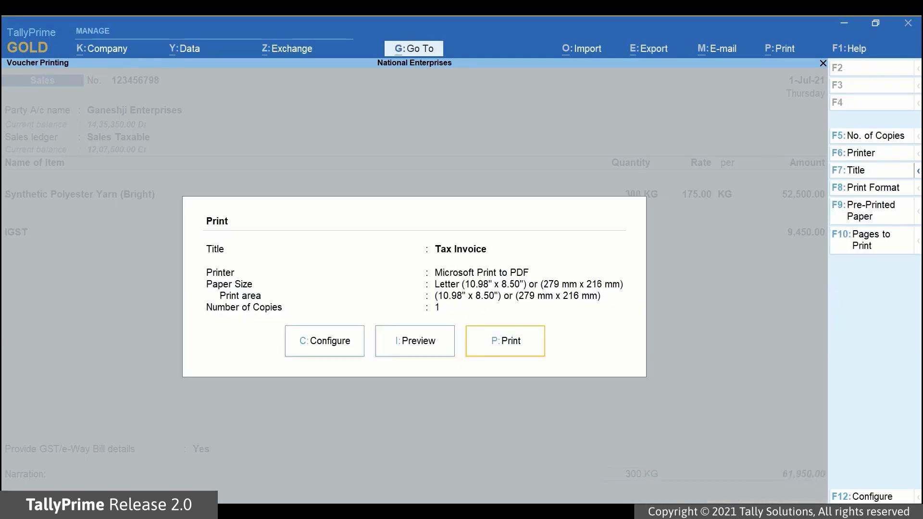
Preview the tax invoice printout, examine its e-Way Bill page at a larger zoom, and close the preview
left_click(414, 353)
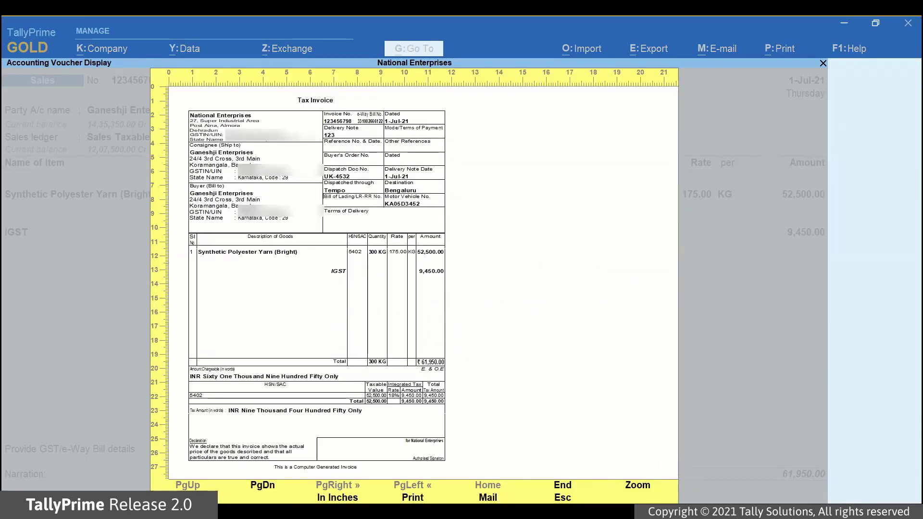
left_click(263, 486)
left_click(638, 486)
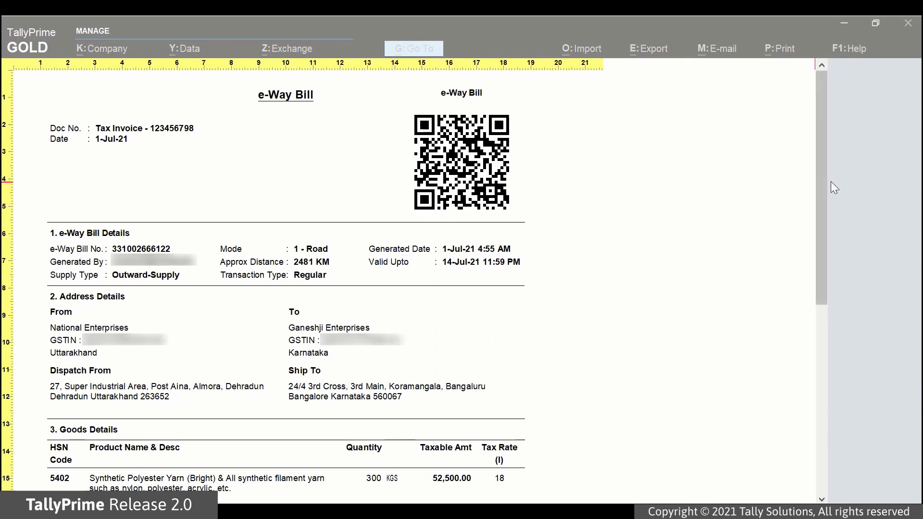
key("Escape")
key("Escape")
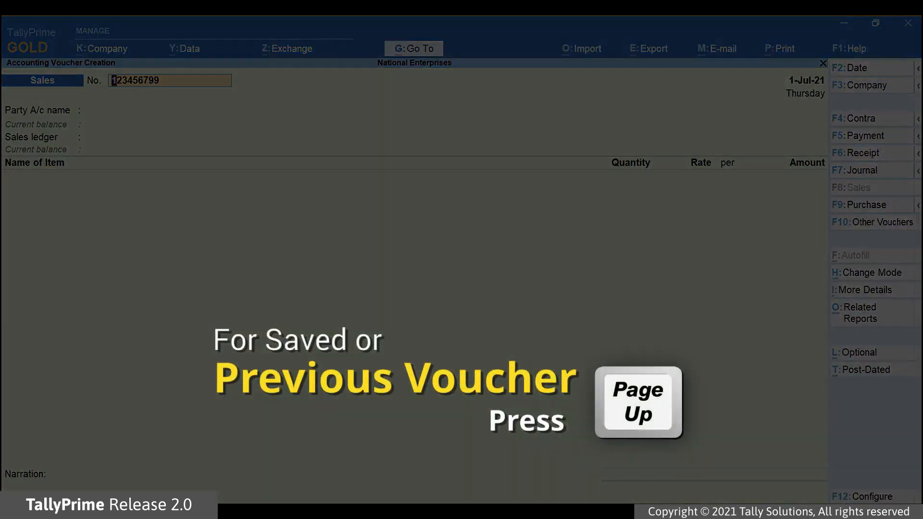
Reopen the previously saved sales voucher and set Provide GST/e-Way Bill details to Yes
key("Page_Up")
left_click(196, 451)
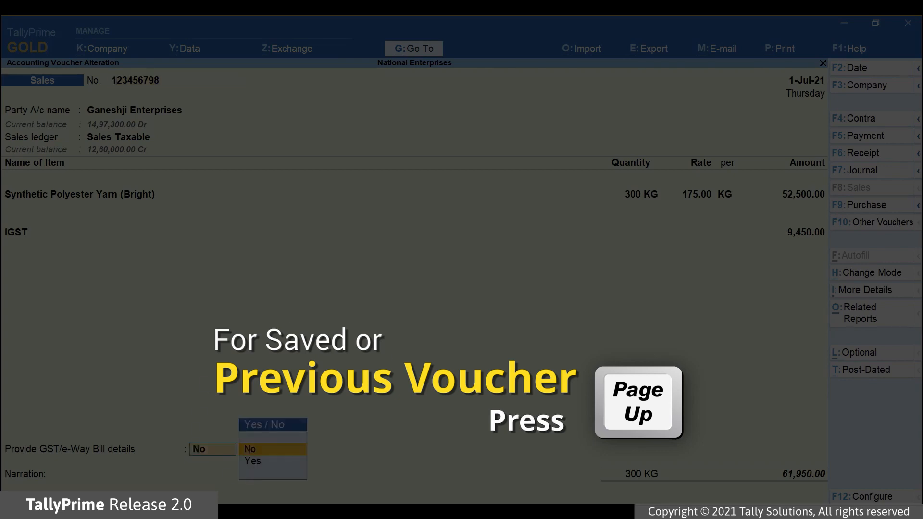
key("Down")
key("Return")
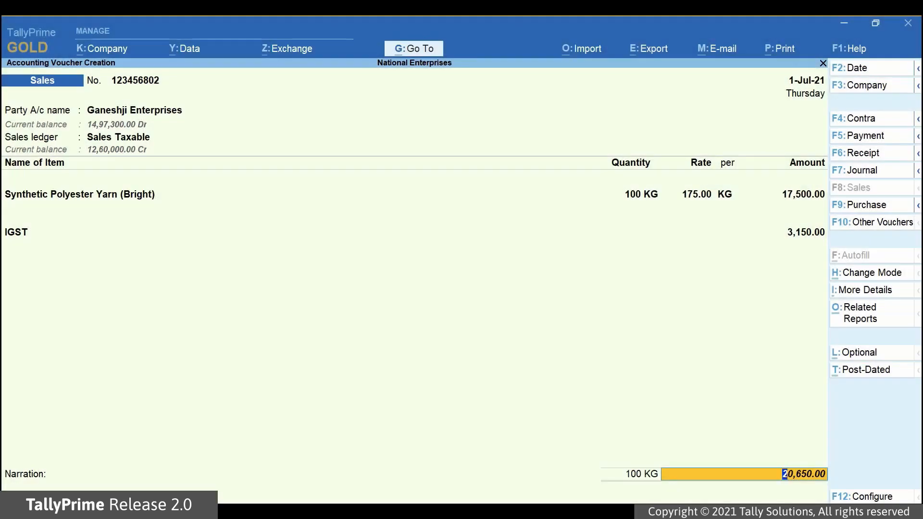
In the 100 KG yarn invoice's expanded additional details, set e-Way Bill Applicability to generate by ignoring the threshold limit
left_click(852, 289)
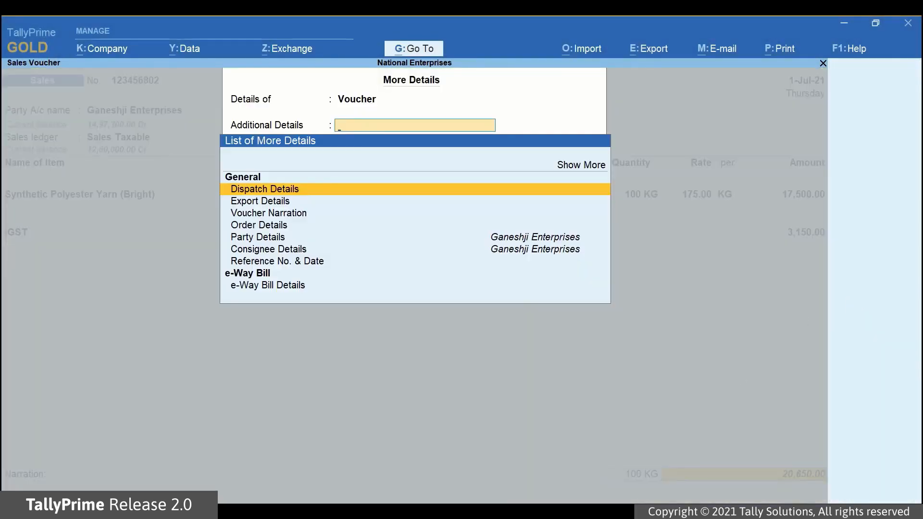
key("Up")
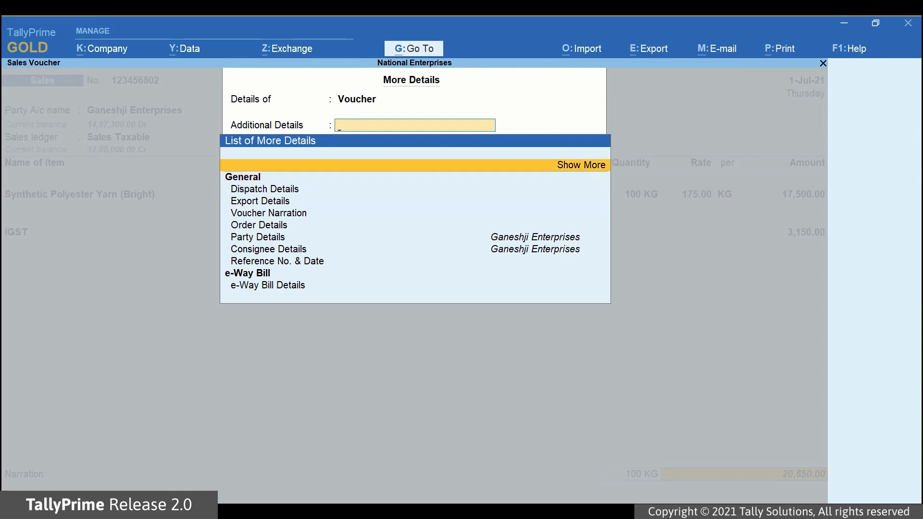
key("Return")
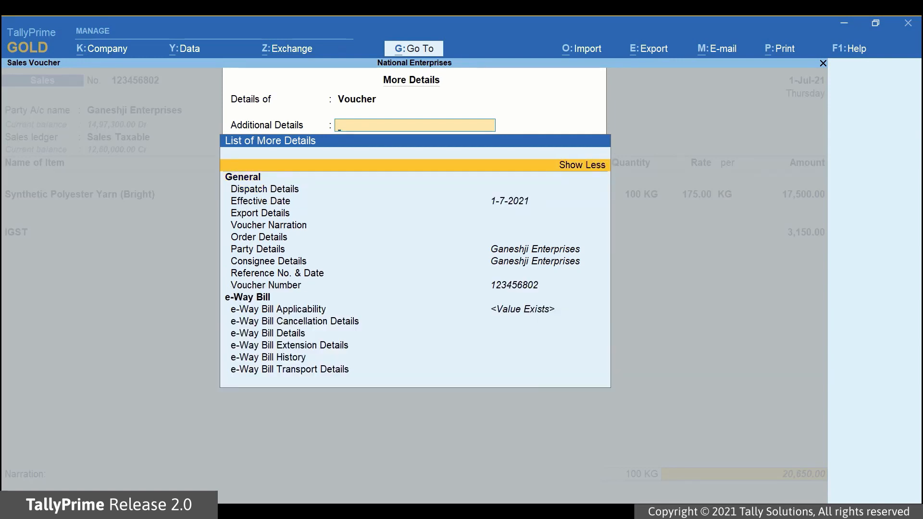
key("Down")
key("Down")
key("Down")
key("Down")
key("Down")
key("Down")
key("Down")
key("Down")
key("Down")
key("Down")
key("Down")
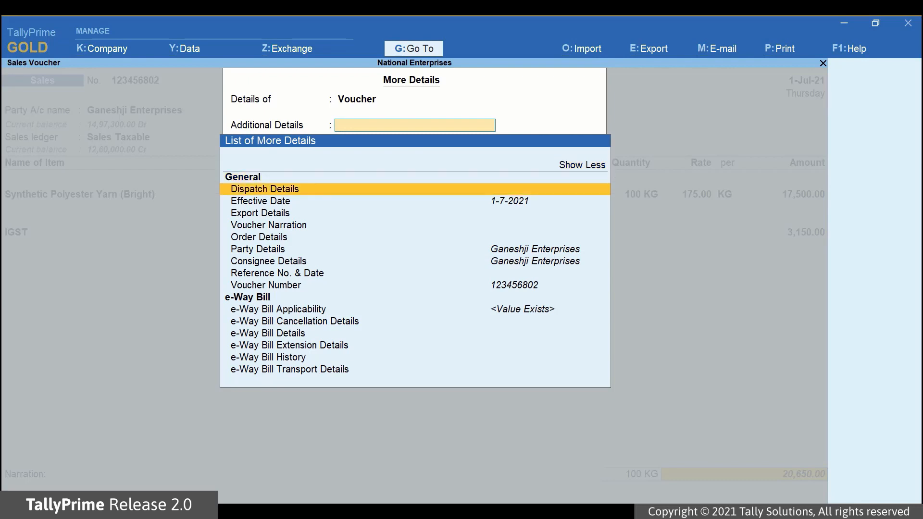
key("Down")
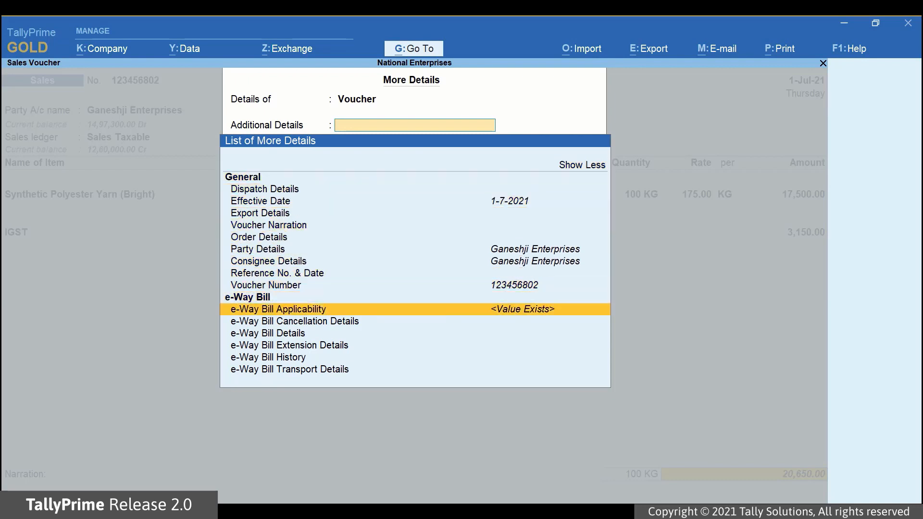
key("Return")
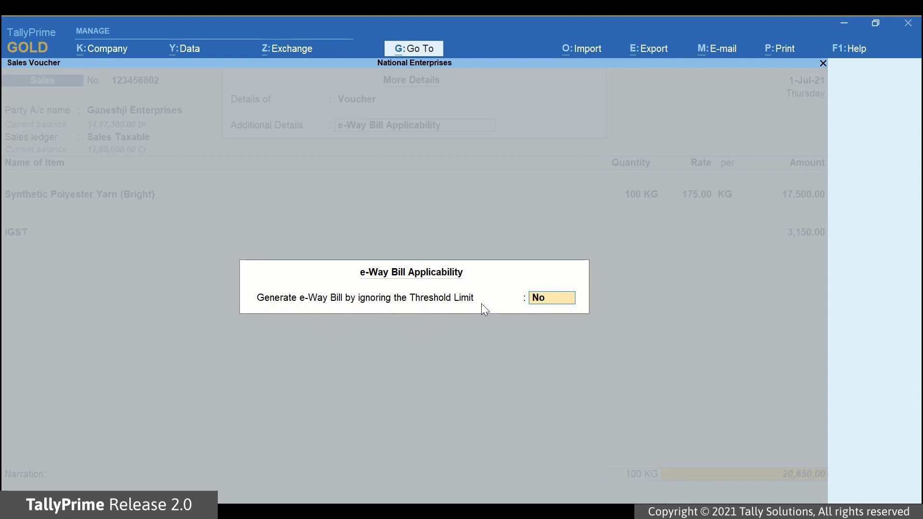
type("y")
key("Return")
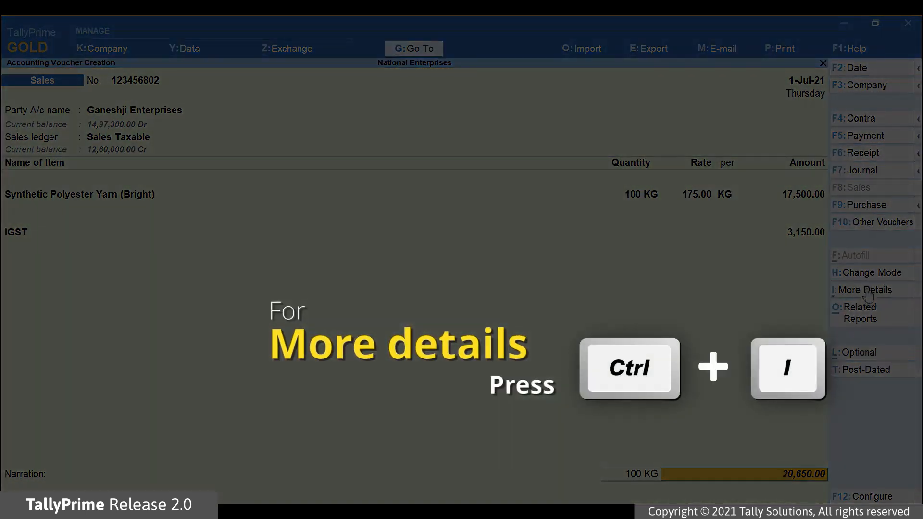
Open the 100 KG invoice's e-Way Bill Details and accept dispatch from Dehradun, ship to Bangalore, and distance 2481 km
left_click(866, 291)
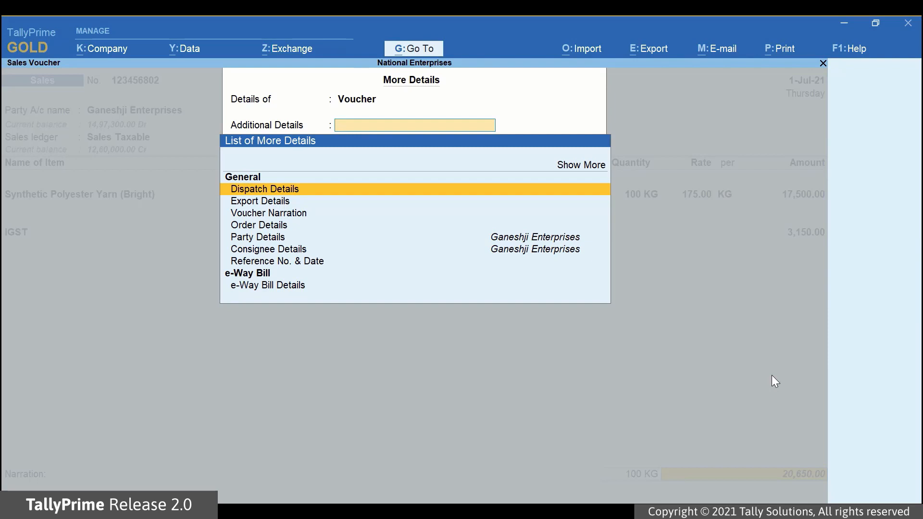
key("Down")
key("Down")
key("Down")
key("Down")
key("Down")
key("Down")
key("Down")
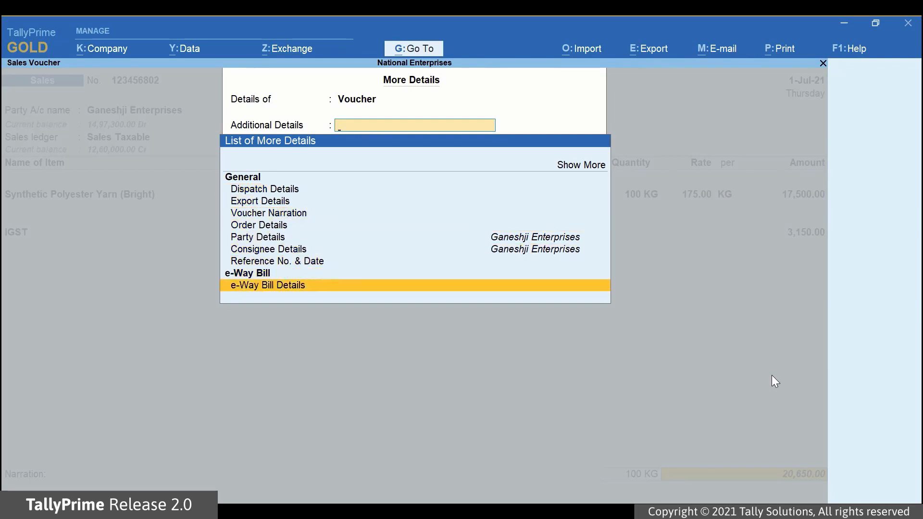
key("Return")
key("Return")
key("Return")
key("Return")
key("Return")
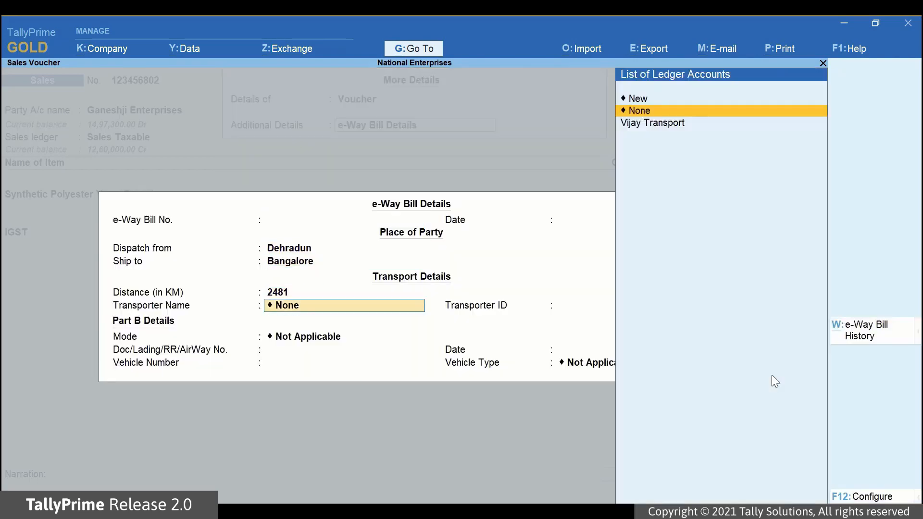
key("Down")
key("Return")
key("Down")
key("Return")
type("KA0")
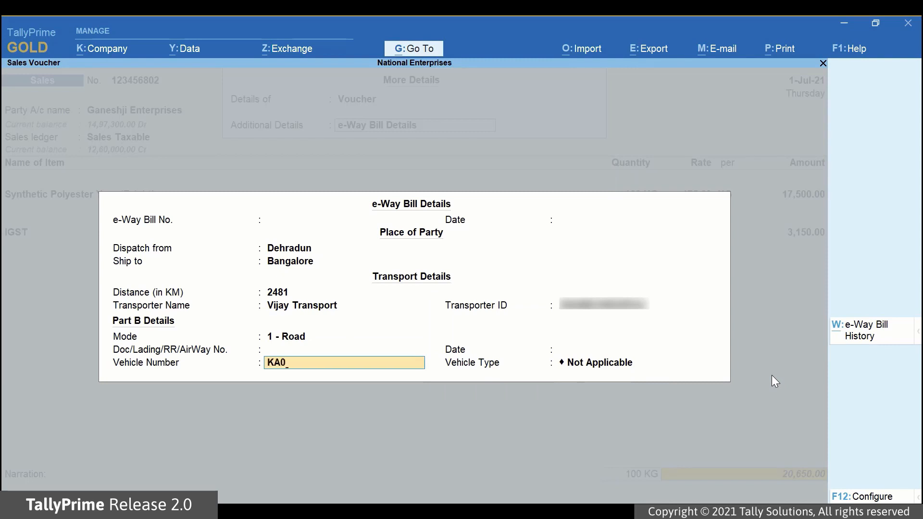
type("5T2345")
key("Return")
Accept the remaining e-Way Bill details and save the 100 KG invoice, generating its e-Way Bill
key("Return")
key("Return")
key("Return")
key("Return")
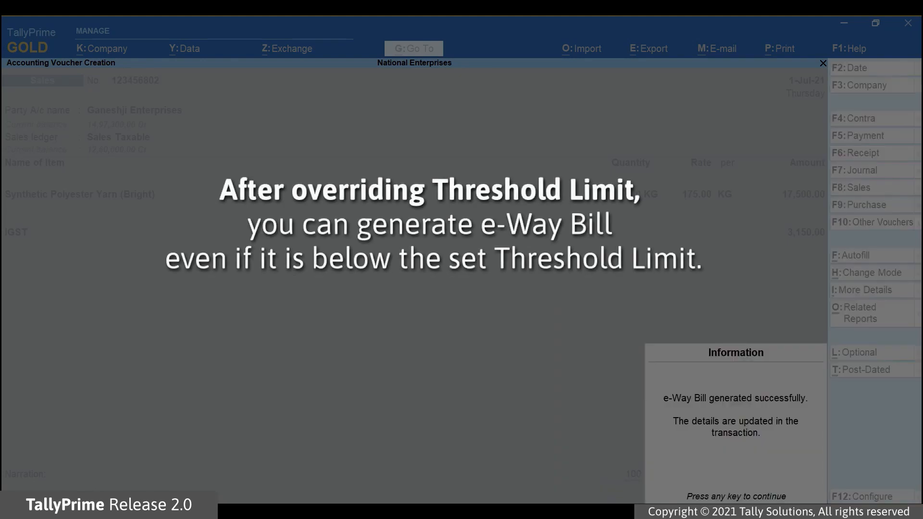
key("Return")
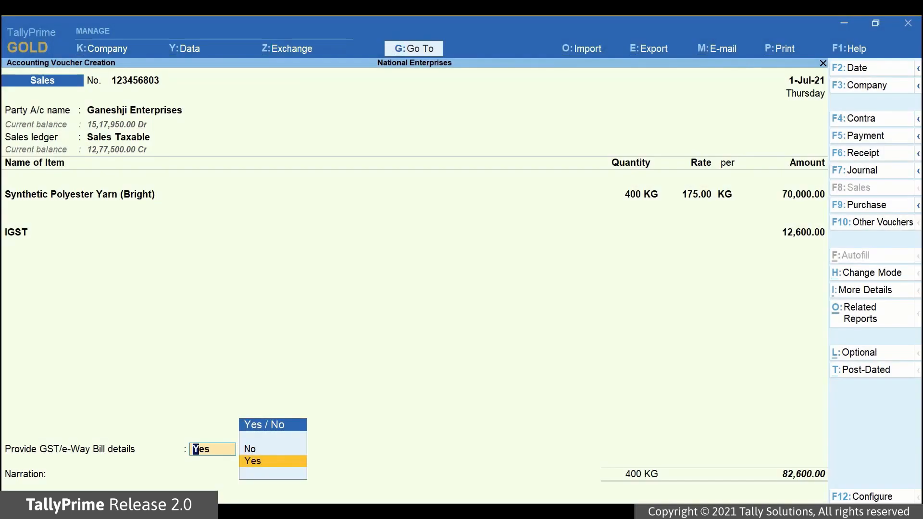
Open the 400 KG yarn invoice's e-Way Bill Details and enable the Consolidated e-Way Bill No. and Date fields
key("Return")
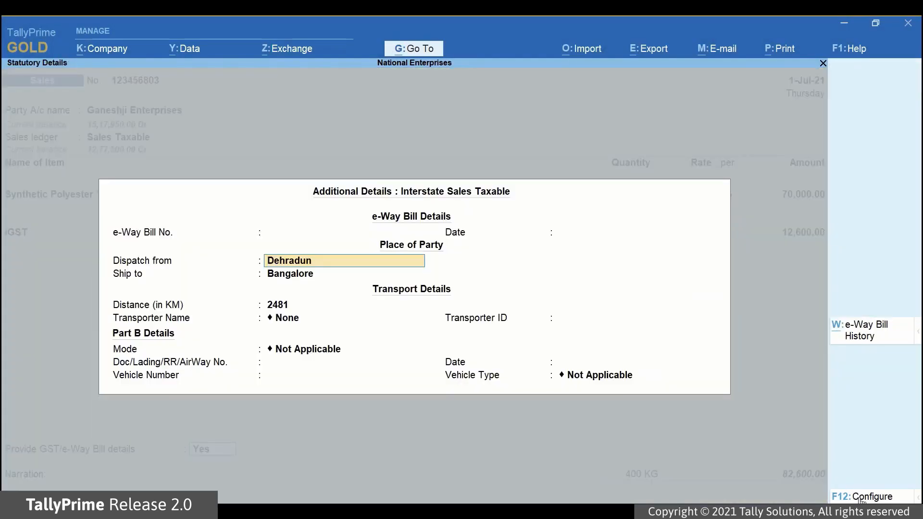
key("F12")
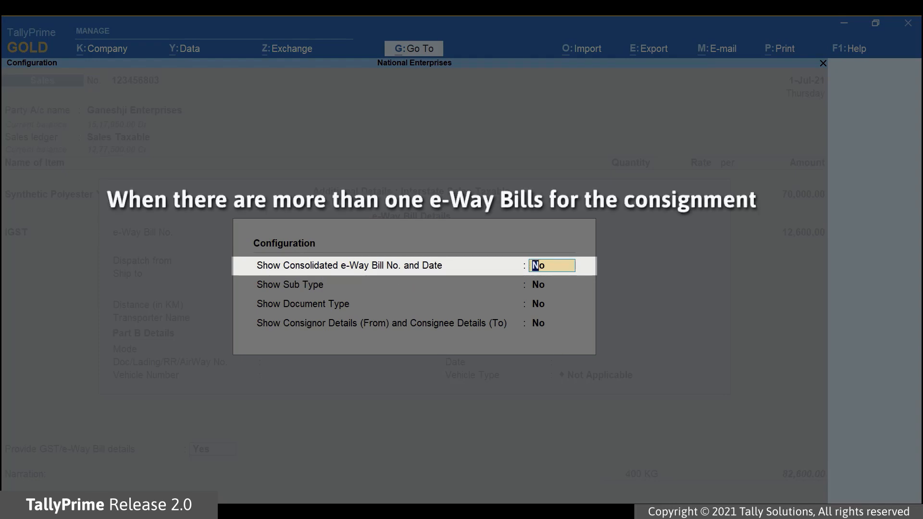
key("Return")
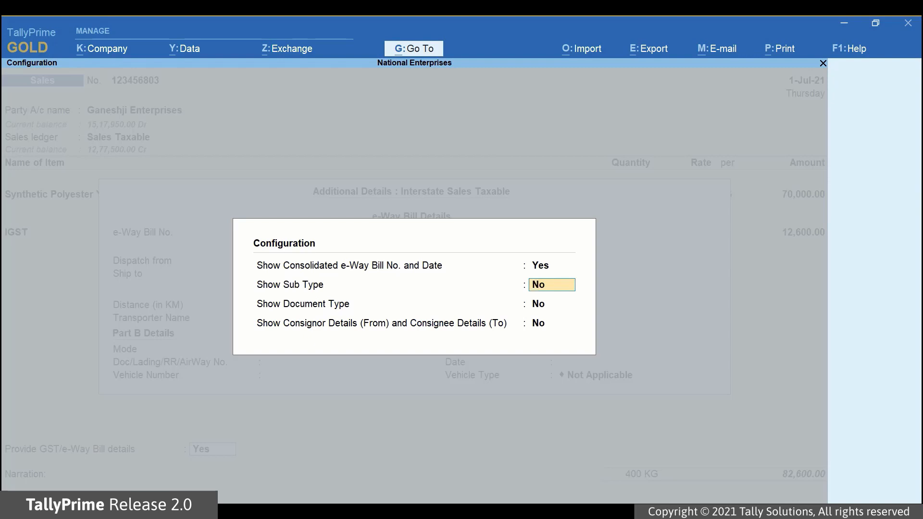
key("Return")
key("Return")
key("Return")
left_click(294, 240)
key("Return")
left_click(567, 246)
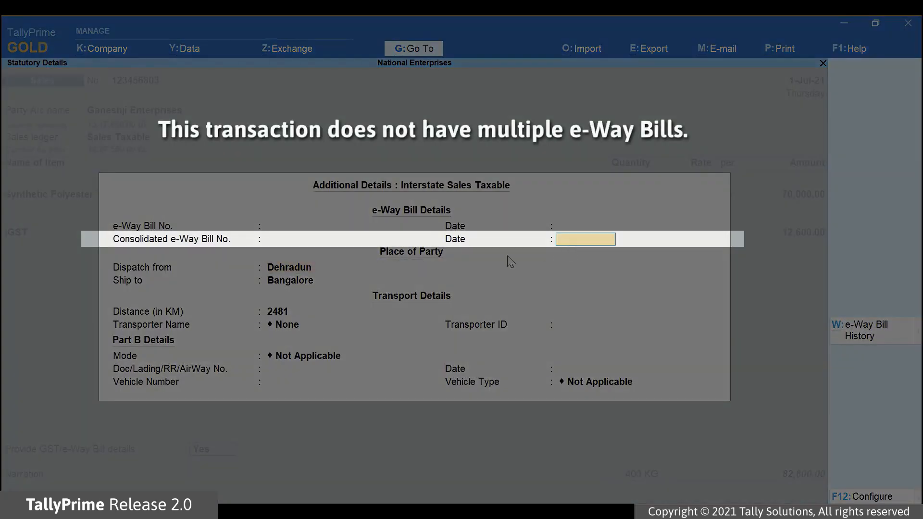
In the e-Way Bill details configuration, set Show Consolidated e-Way Bill No. and Date to No and Show Sub Type to Yes
key("BackSpace")
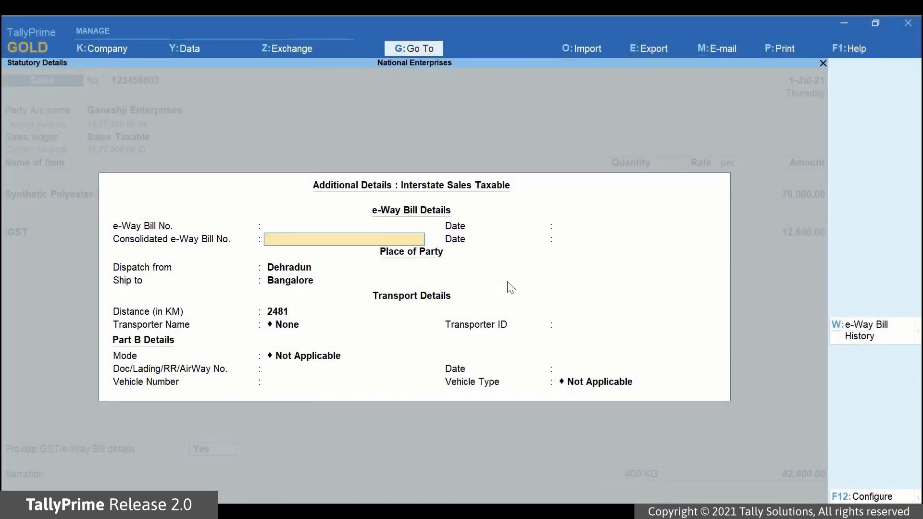
key("F12")
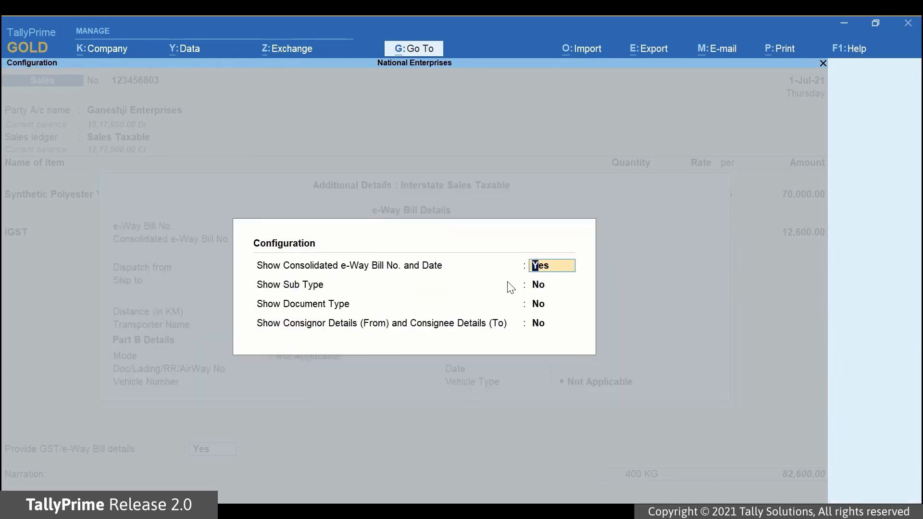
type("No")
key("Return")
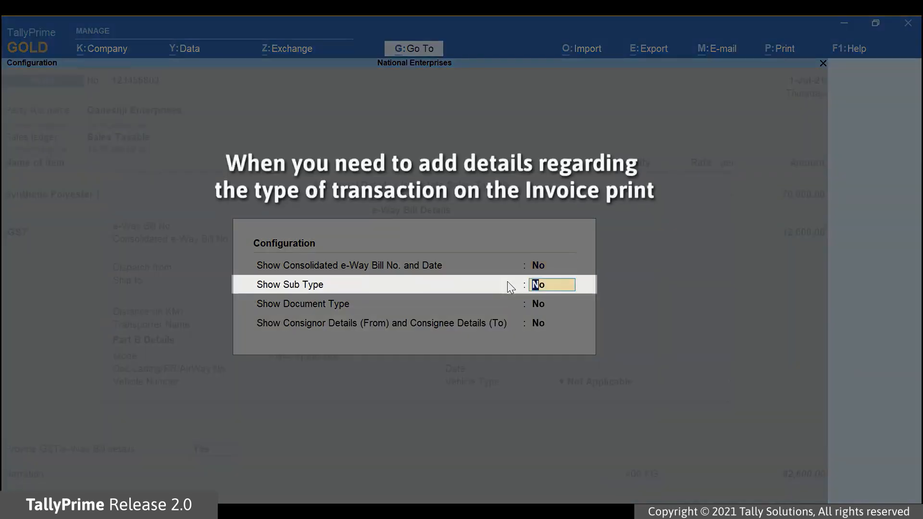
type("Yes")
key("ctrl+a")
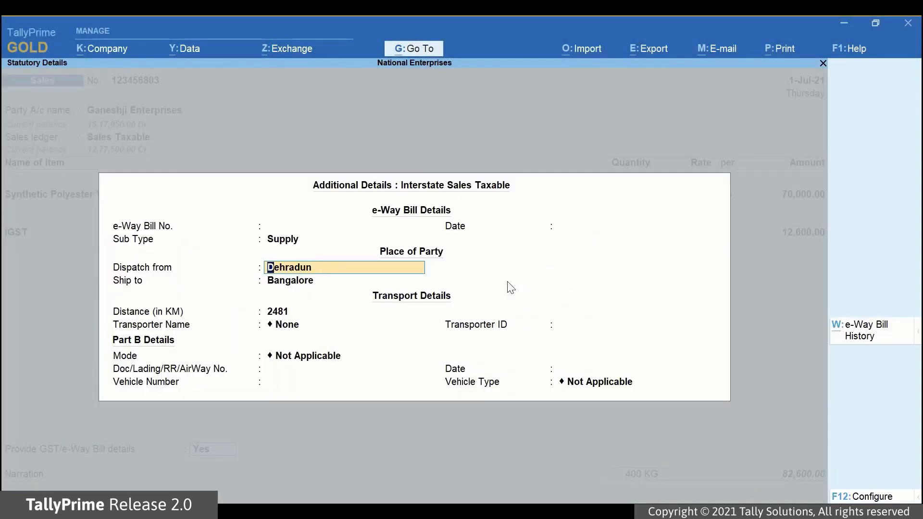
Review the available Sub Type options for the 400 KG invoice's e-Way Bill and keep Supply
key("BackSpace")
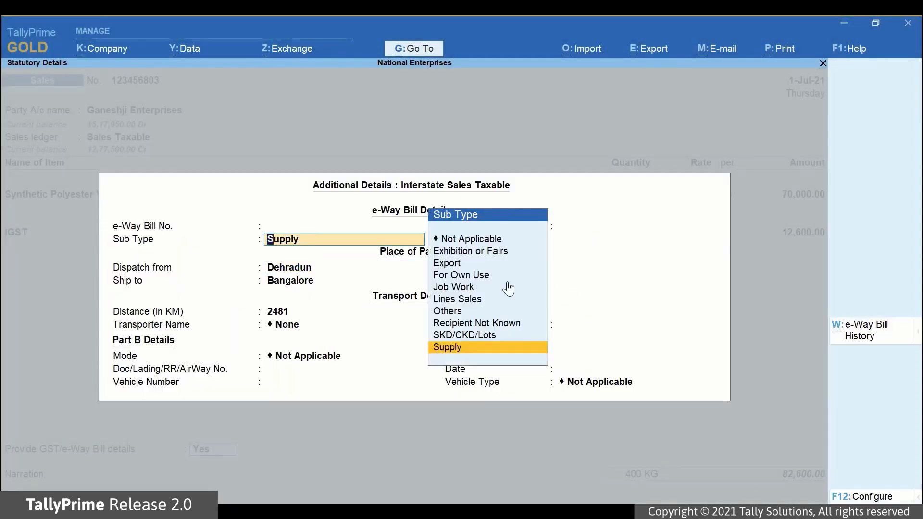
key("Up")
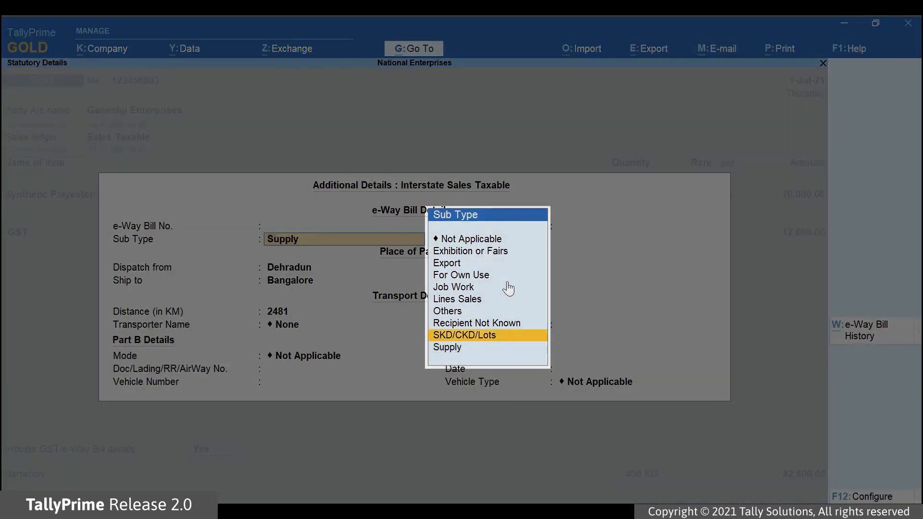
key("Up")
key("Up")
key("Up")
key("Up")
key("Up")
key("Up")
key("Up")
key("Down")
key("Down")
key("Down")
key("Down")
key("Down")
key("Down")
key("Down")
key("Down")
key("Return")
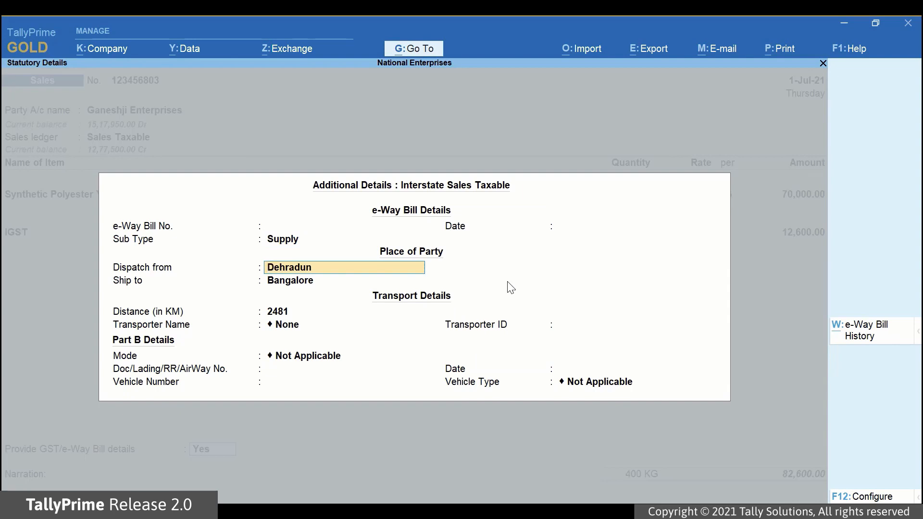
Set Show Document Type to Yes in the e-Way Bill details configuration and accept it
key("F12")
key("Return")
key("Return")
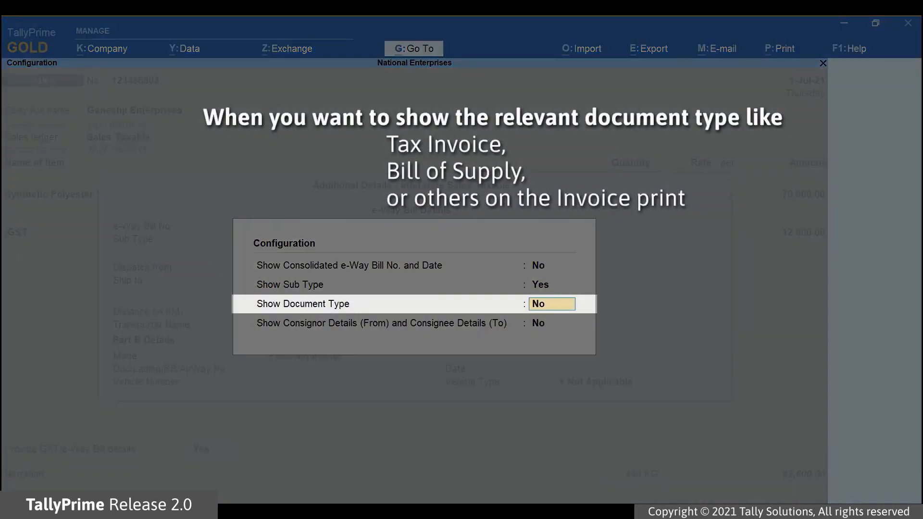
type("y")
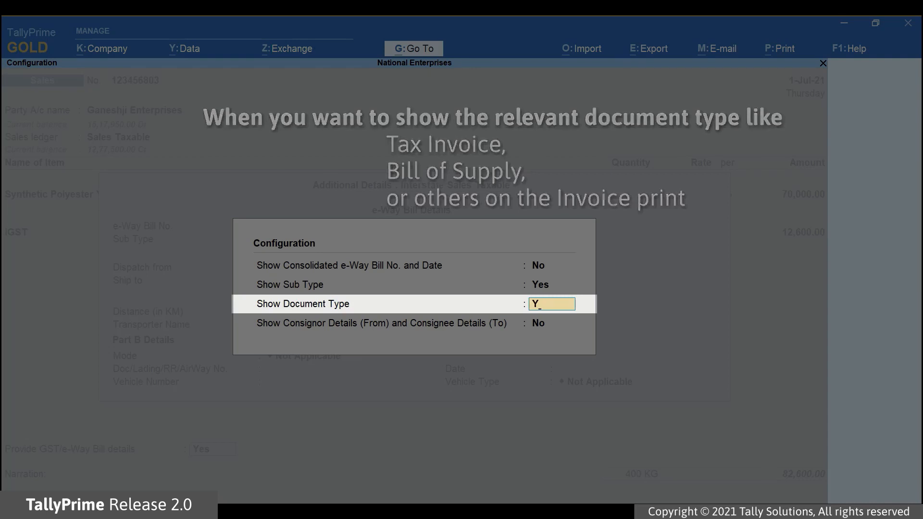
key("Return")
key("Return")
Review the available Document Type options for the e-Way Bill and keep Tax Invoice
key("Up")
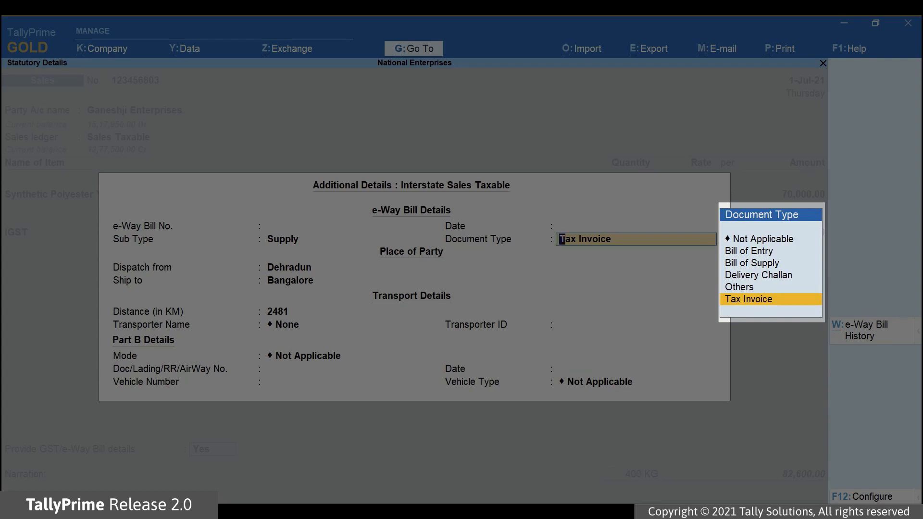
key("Up")
key("Up")
key("Up")
key("Up")
key("Down")
key("Down")
key("Down")
key("Up")
key("Up")
key("Down")
key("Down")
key("Down")
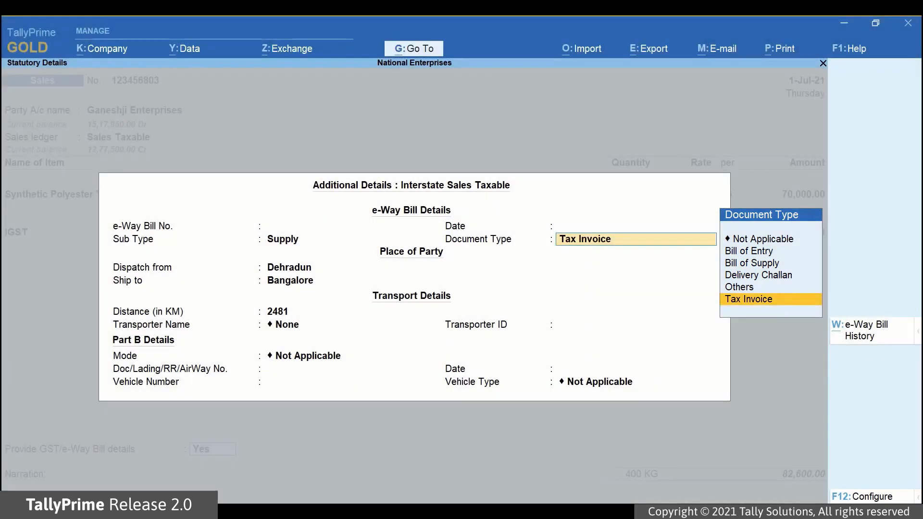
key("Return")
Set Show Consignor Details (From) and Consignee Details (To) to Yes in the e-Way Bill details configuration
key("F12")
key("Return")
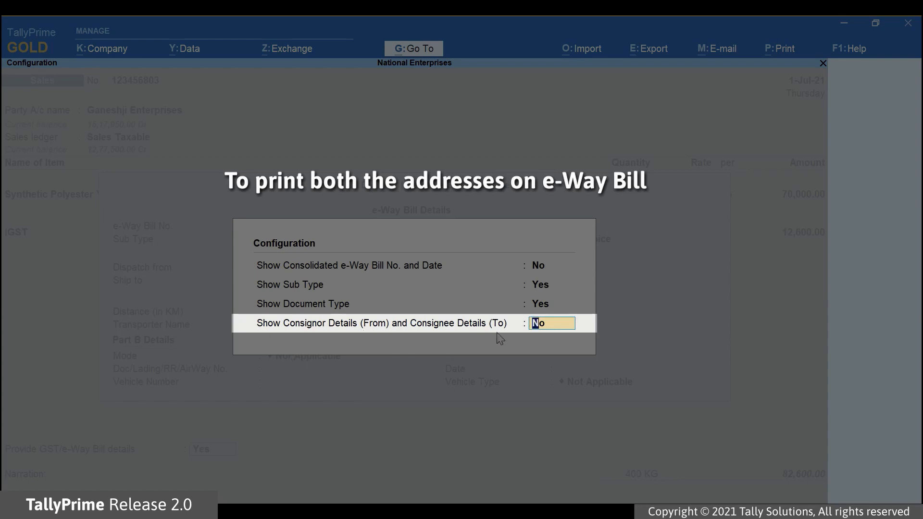
type("Yes")
key("Return")
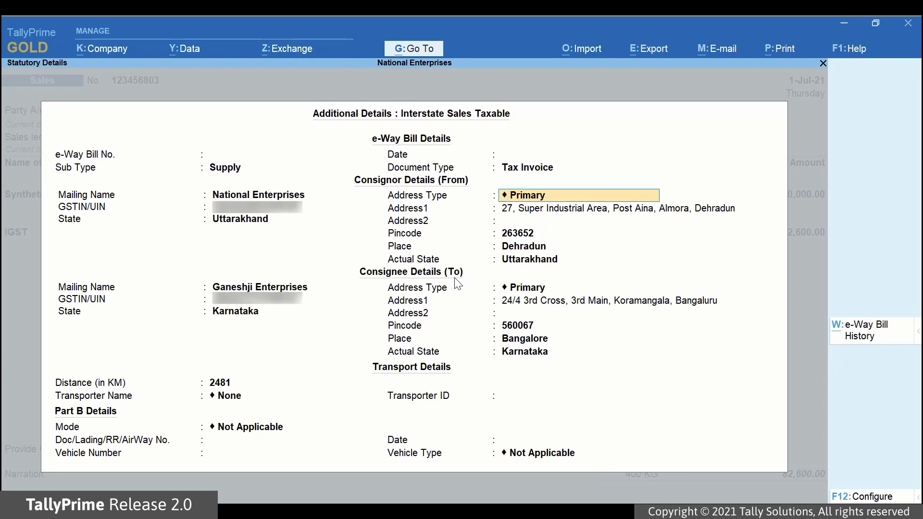
Return to the e-Way Bill's sub type and document type, and confirm Supply and Tax Invoice
key("BackSpace")
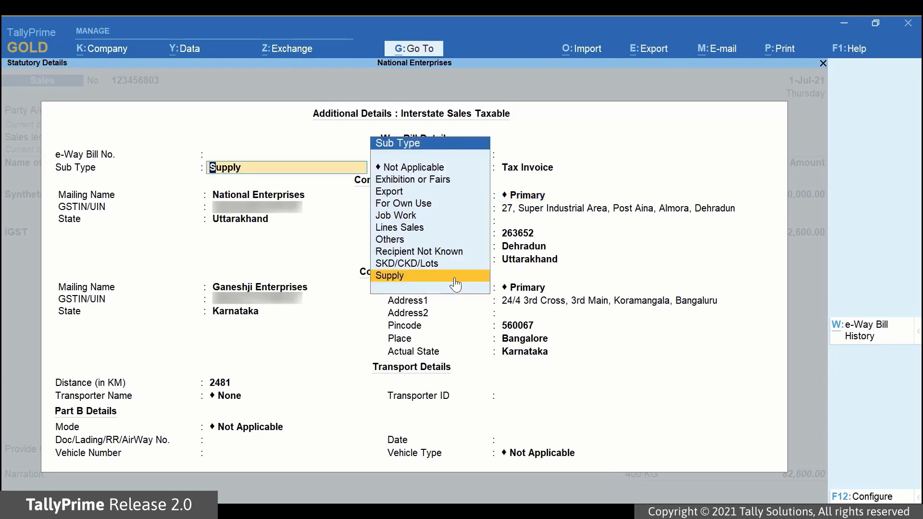
left_click(455, 284)
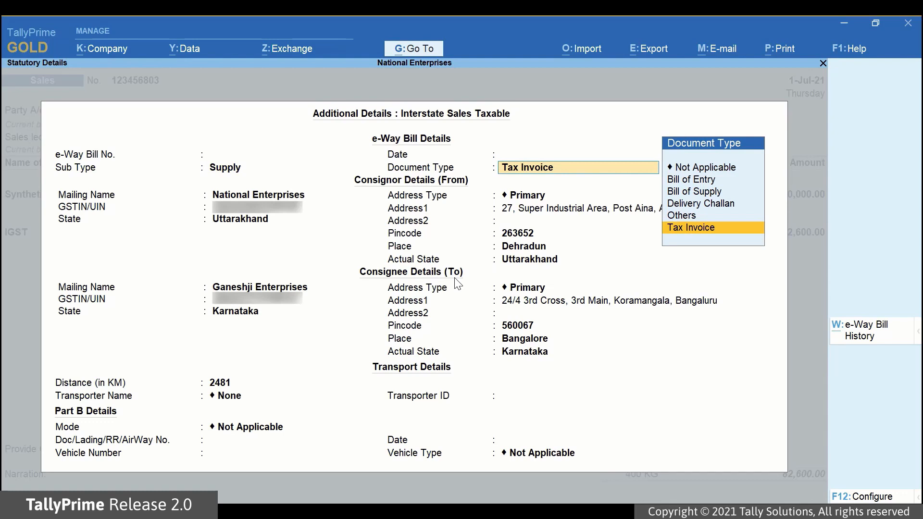
key("Return")
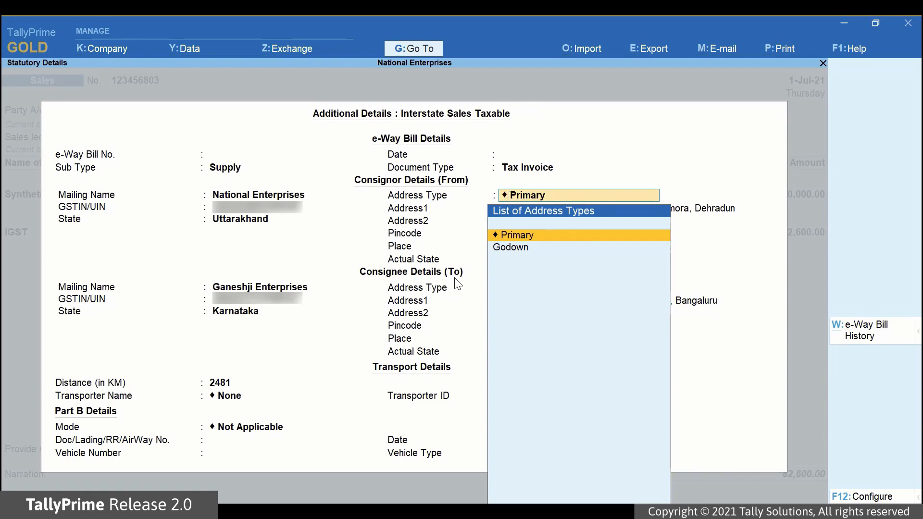
Keep the Primary address type and accept the consignor and consignee address details through to the transport details
key("Return")
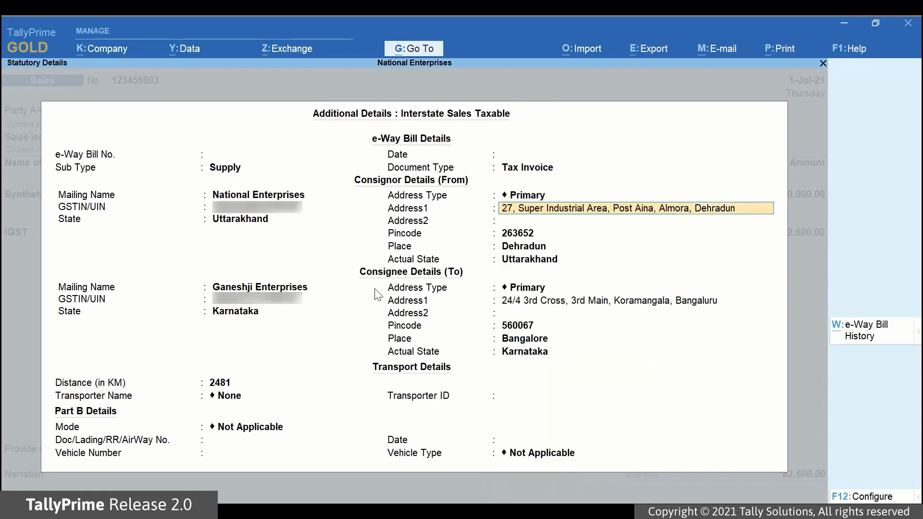
key("Return")
key("Return")
key("Return")
key("Return")
key("Return")
key("Return")
key("Return")
key("Return")
key("Return")
key("Return")
key("Return")
key("Return")
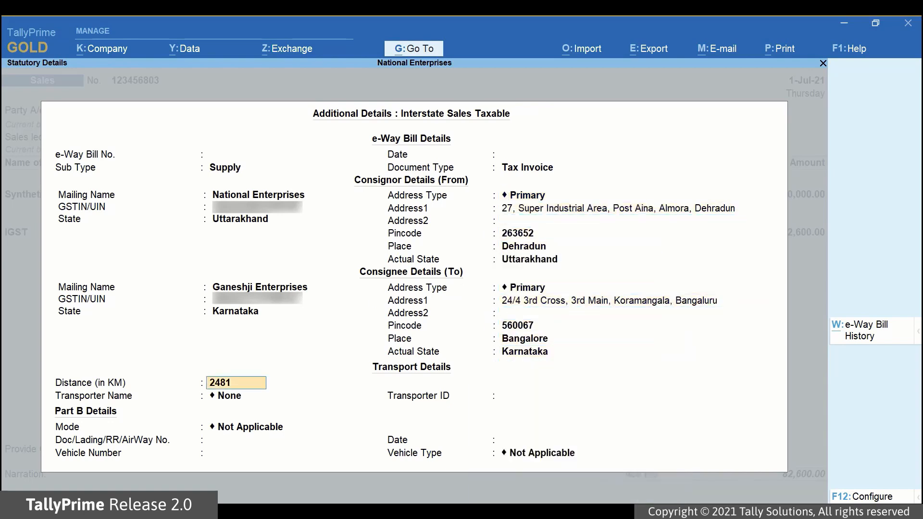
Accept the distance of 2481 km, and select Vijay Transport as transporter and 1 - Road as mode
key("Return")
key("Down")
key("Return")
key("Return")
key("Down")
key("Return")
key("Return")
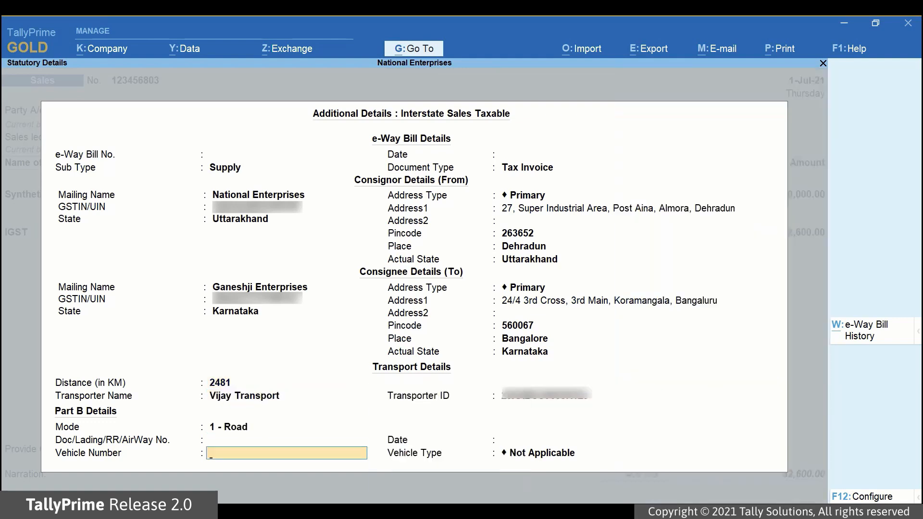
type("KA05N3241")
key("Return")
key("Down")
key("Down")
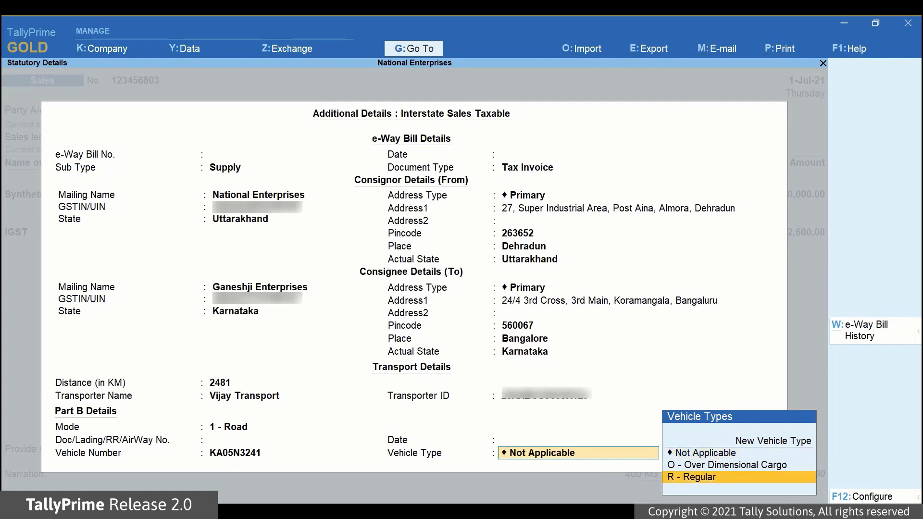
key("Return")
Save the 400 KG invoice and send its voucher details for e-Way Bill generation
key("ctrl+a")
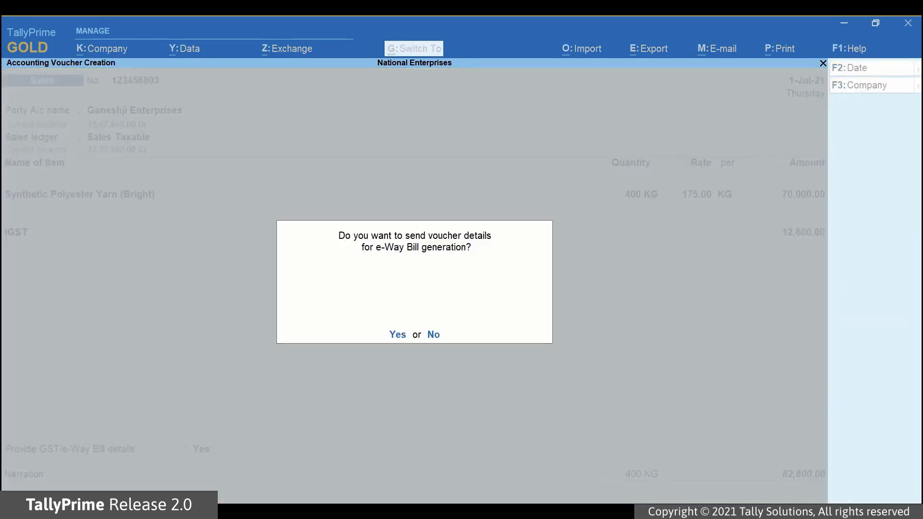
key("y")
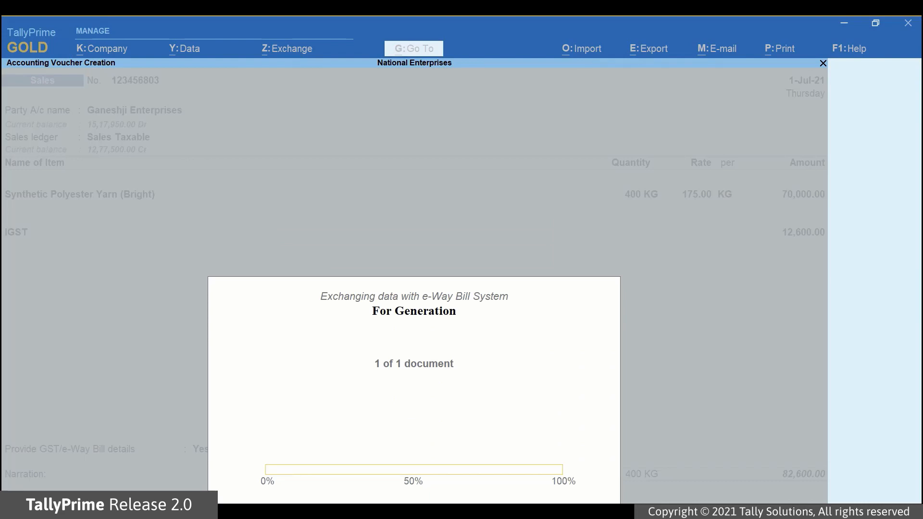
Preview the printed documents of the 400 KG invoice and enlarge the e-Way Bill page to examine its details
key("Return")
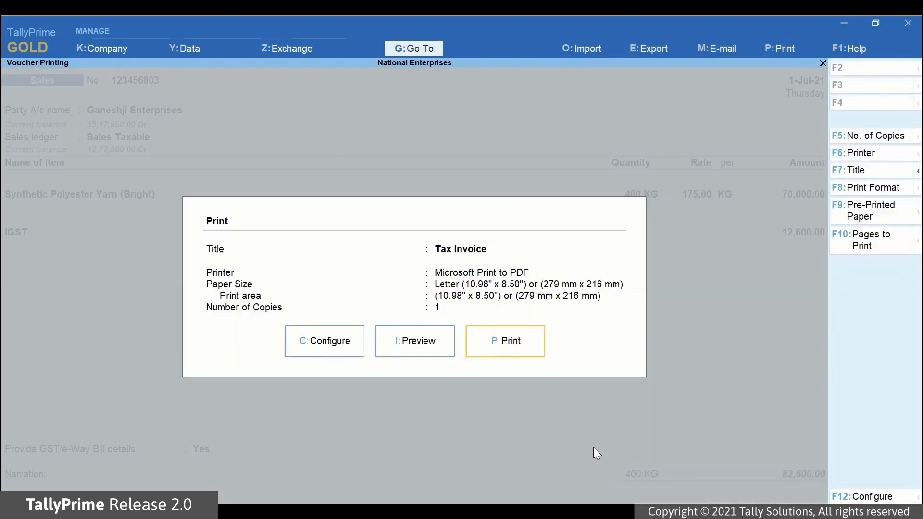
left_click(414, 347)
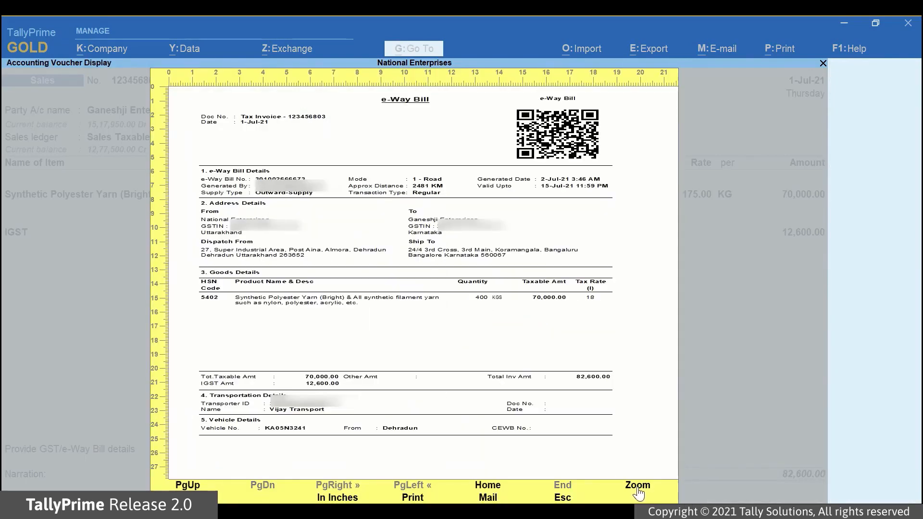
left_click(638, 487)
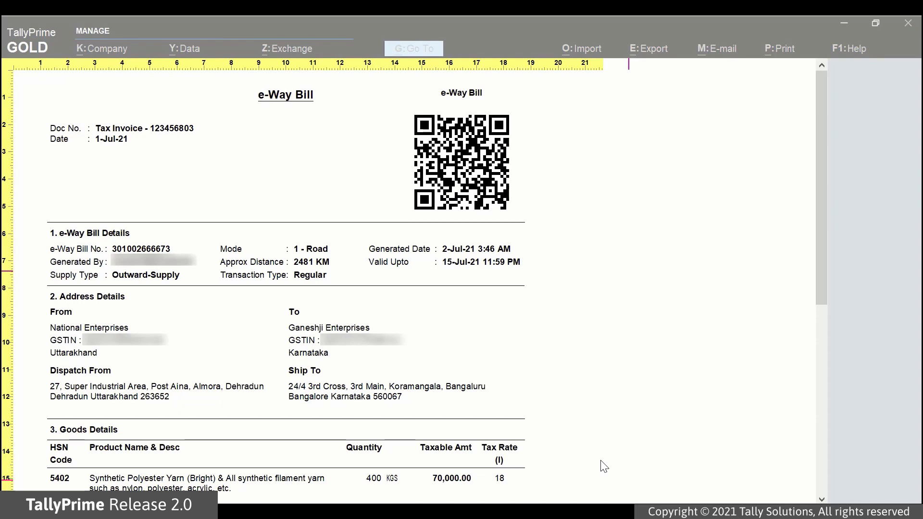